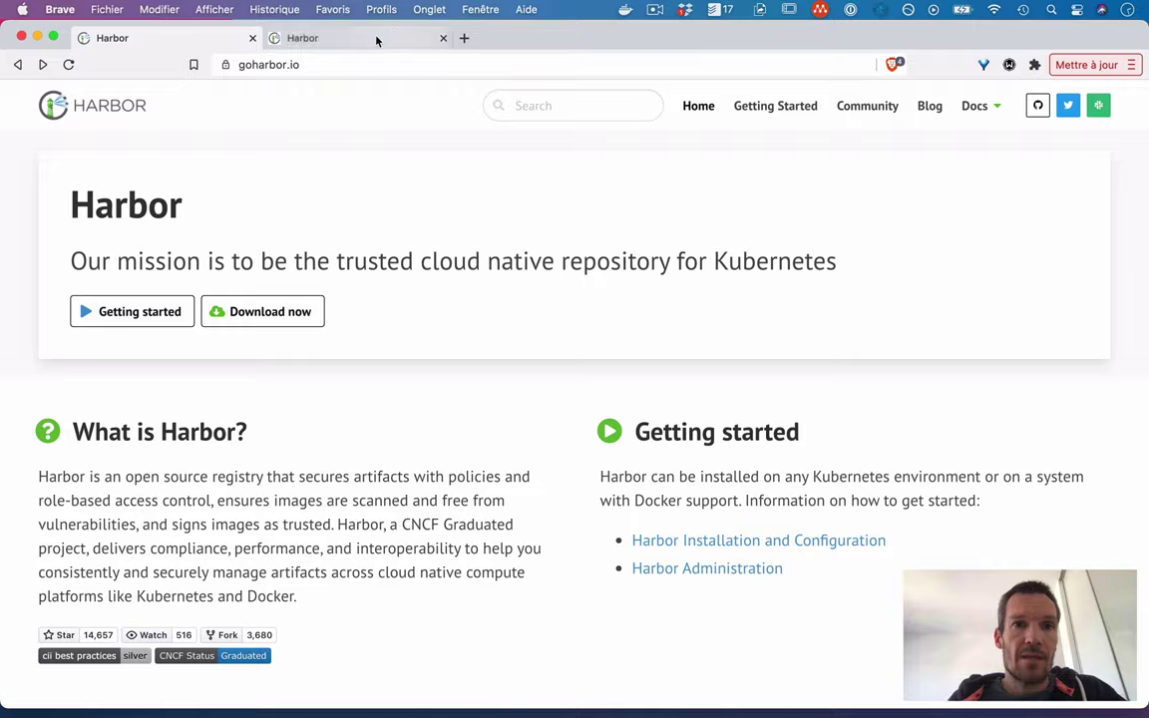
# Sign in to the Harbor registry at registry.techwhale.io as admin, entering the account password
pyautogui.click(377, 37)
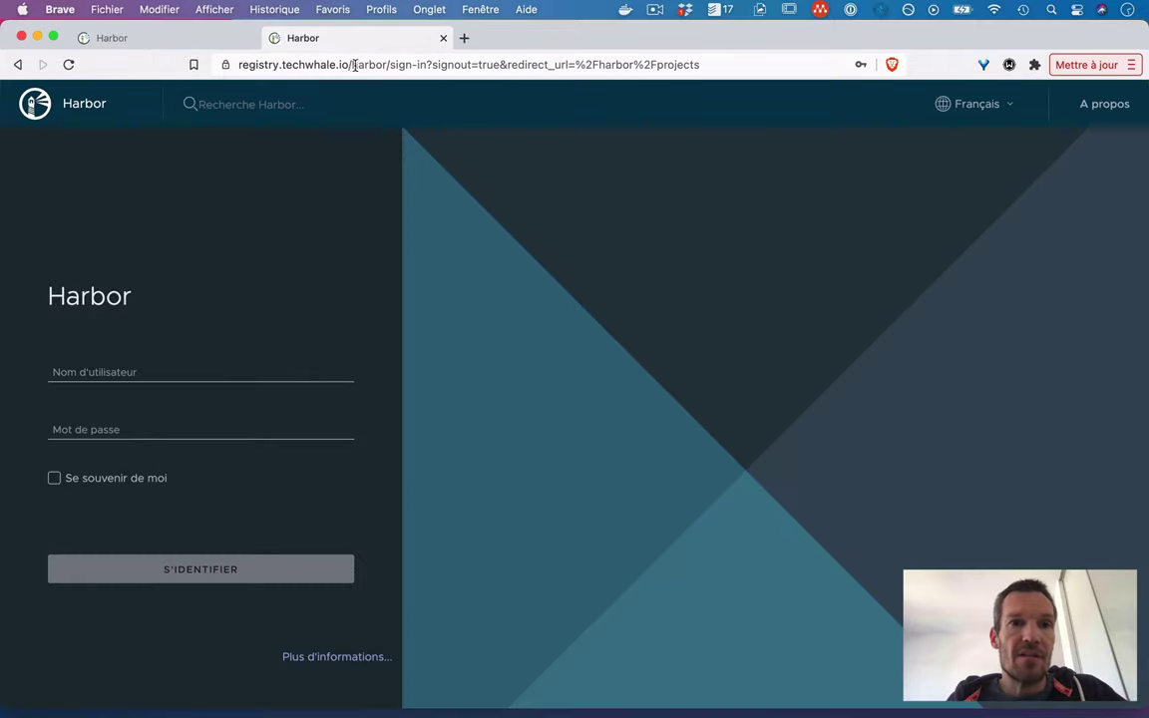
pyautogui.click(147, 372)
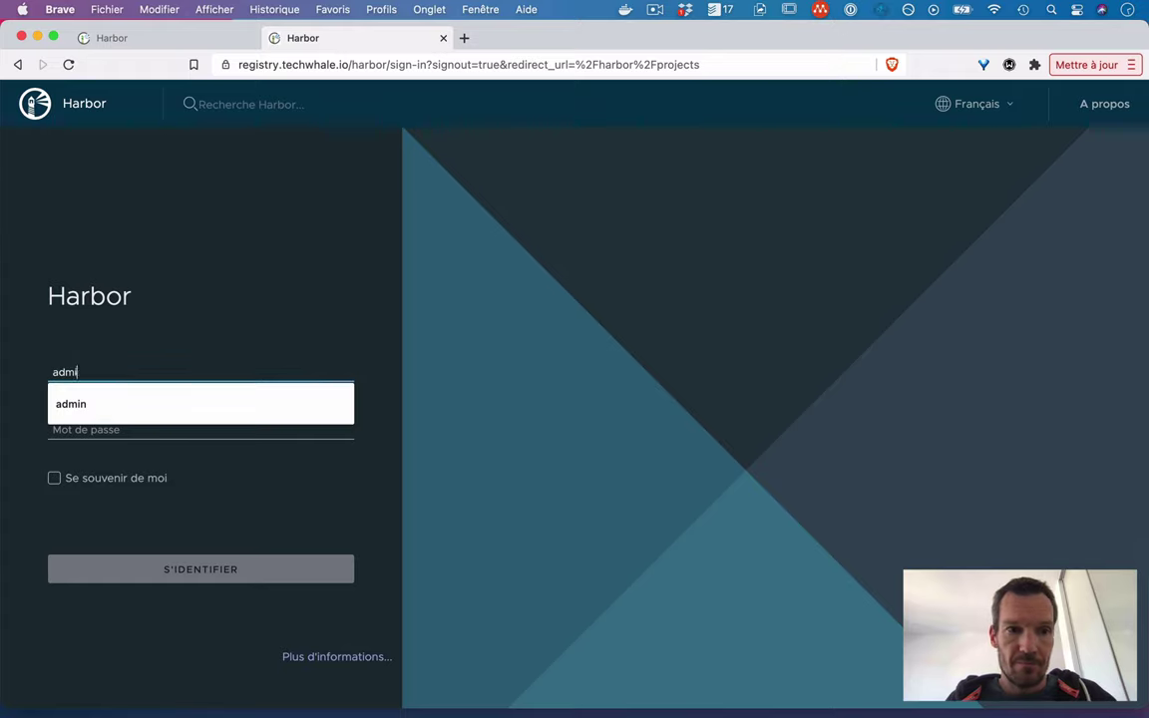
pyautogui.click(155, 409)
pyautogui.click(153, 428)
pyautogui.press('super+v')
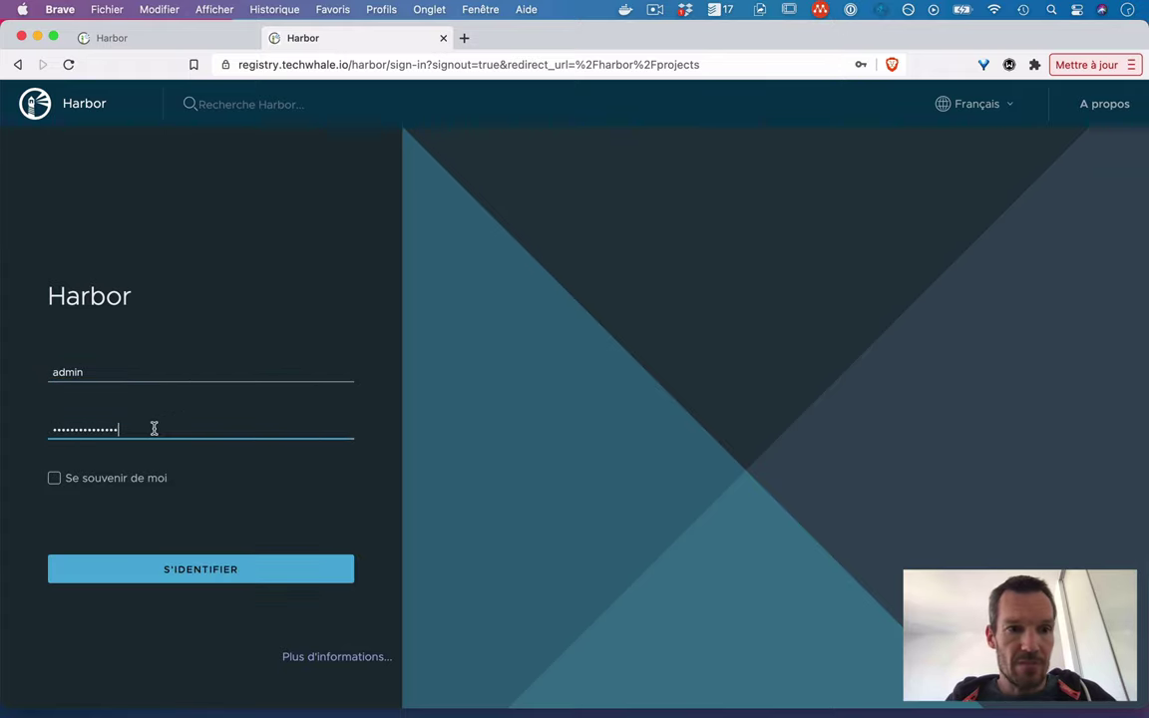
pyautogui.click(172, 572)
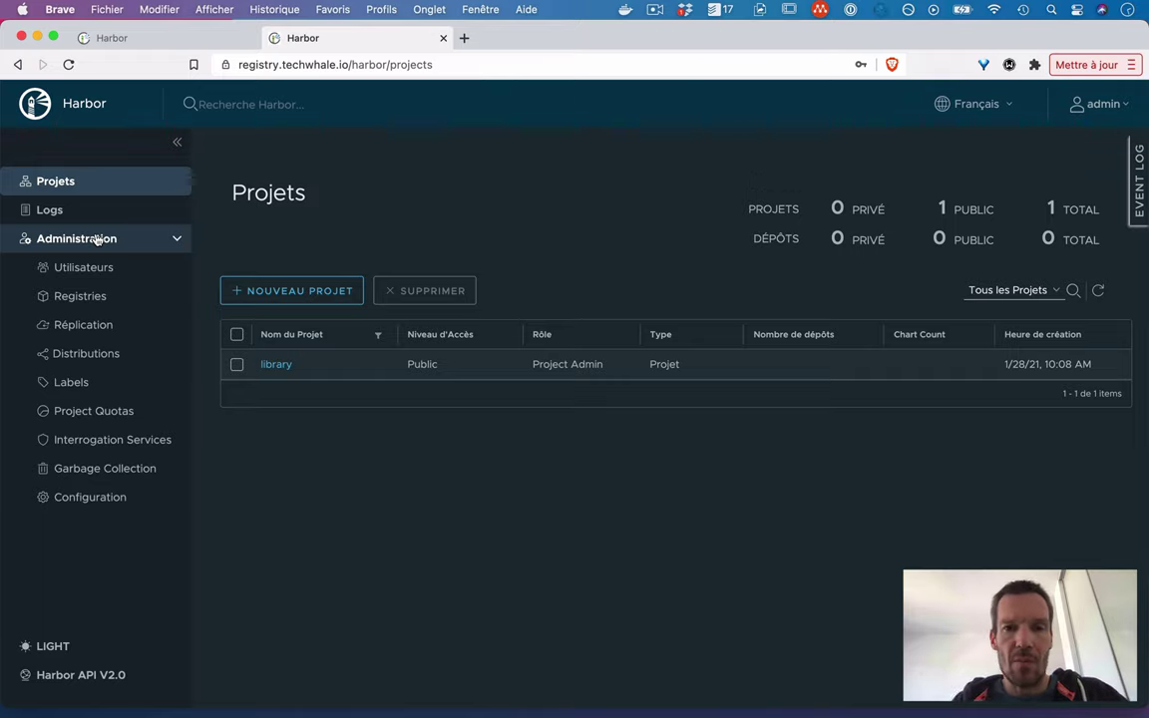
# Collapse the Administration section and create a new project named myapp with public access
pyautogui.click(177, 240)
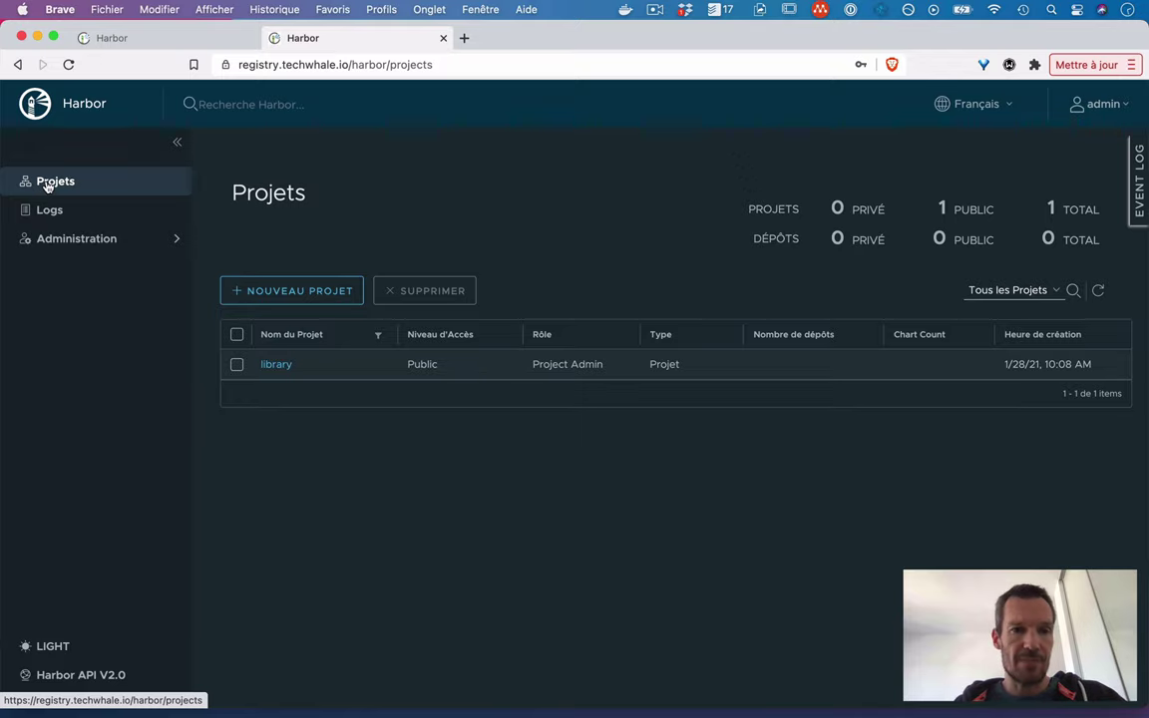
pyautogui.click(278, 295)
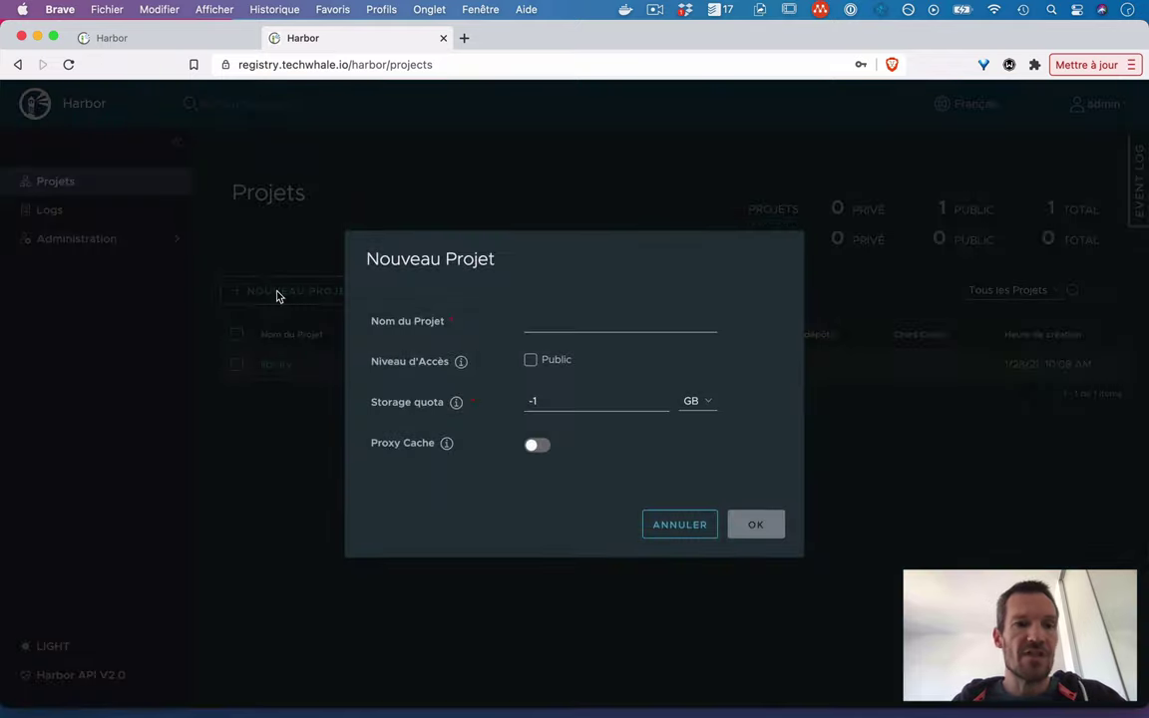
pyautogui.click(559, 321)
pyautogui.write('myapp')
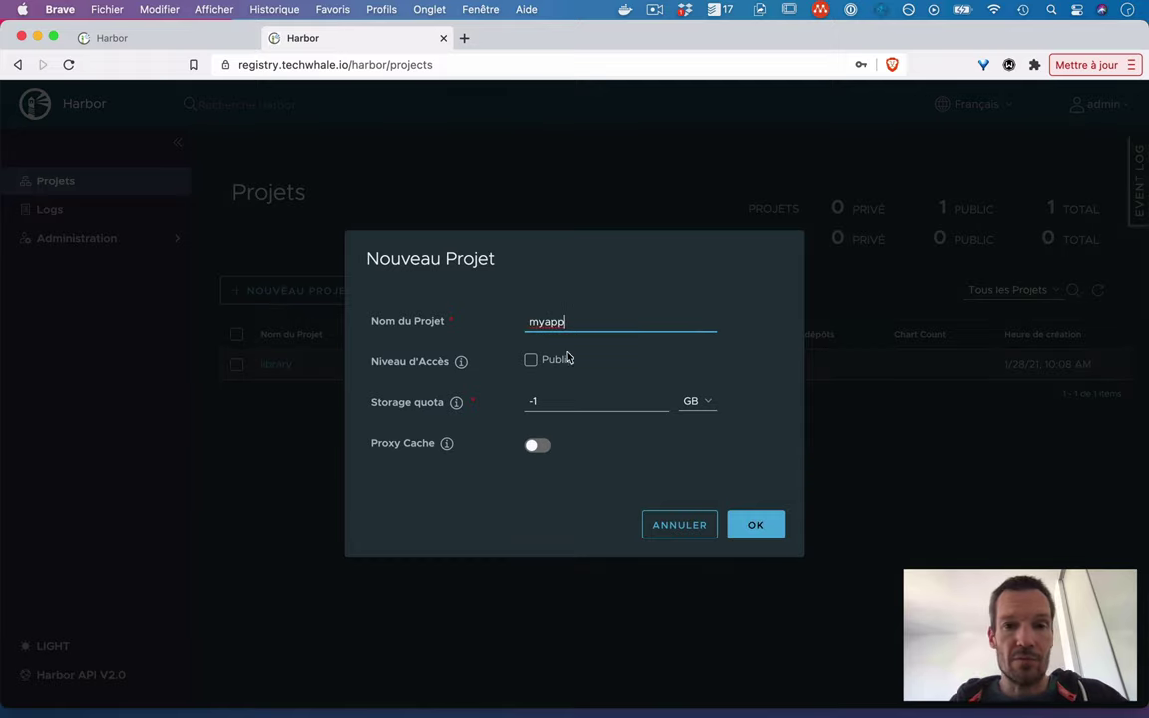
pyautogui.click(531, 360)
pyautogui.click(746, 525)
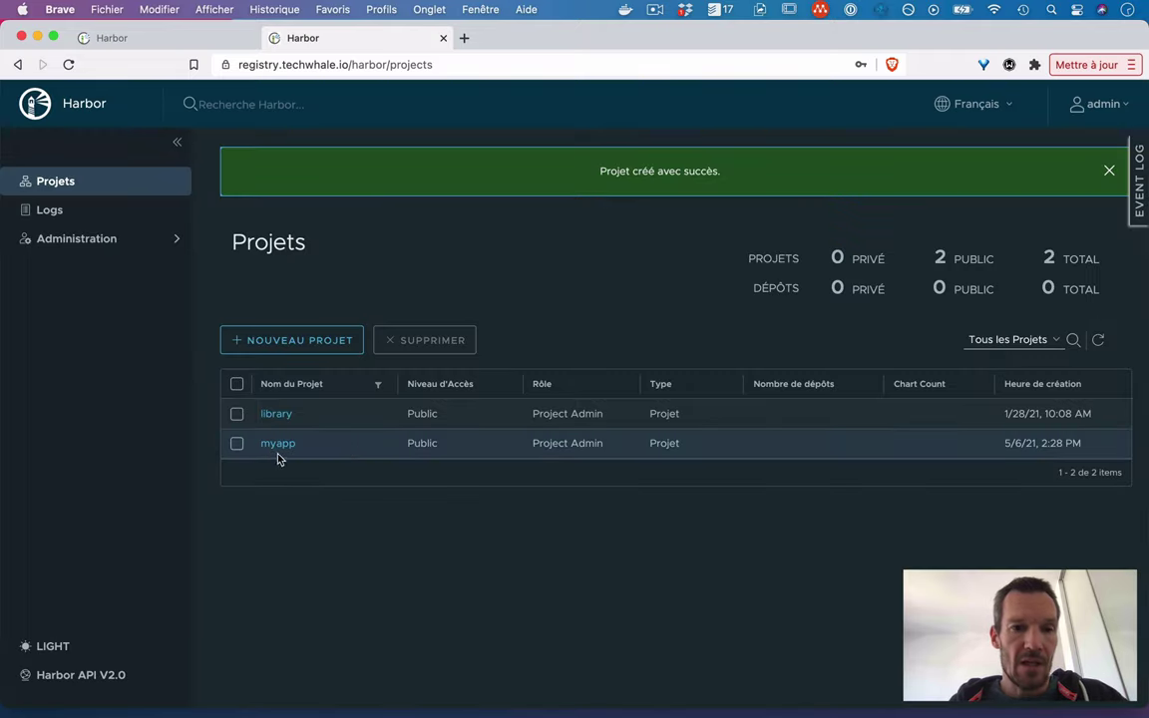
# Open the myapp project and review its summary, its repositories and the available push commands
pyautogui.click(272, 451)
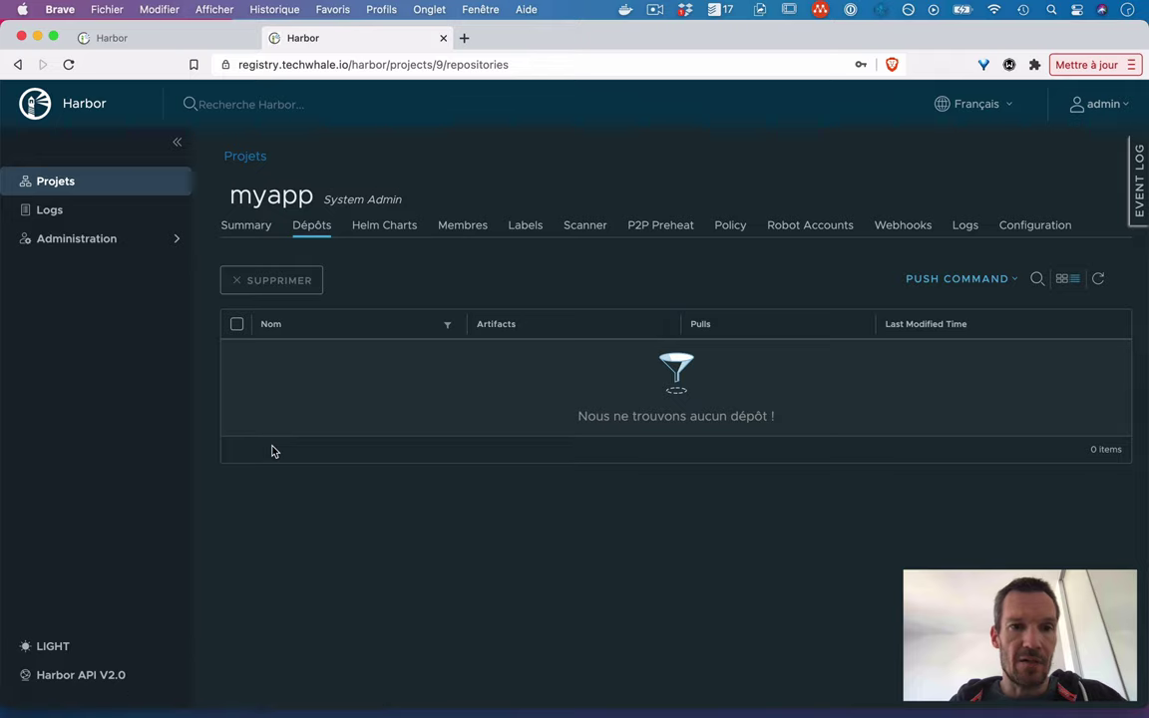
pyautogui.click(242, 227)
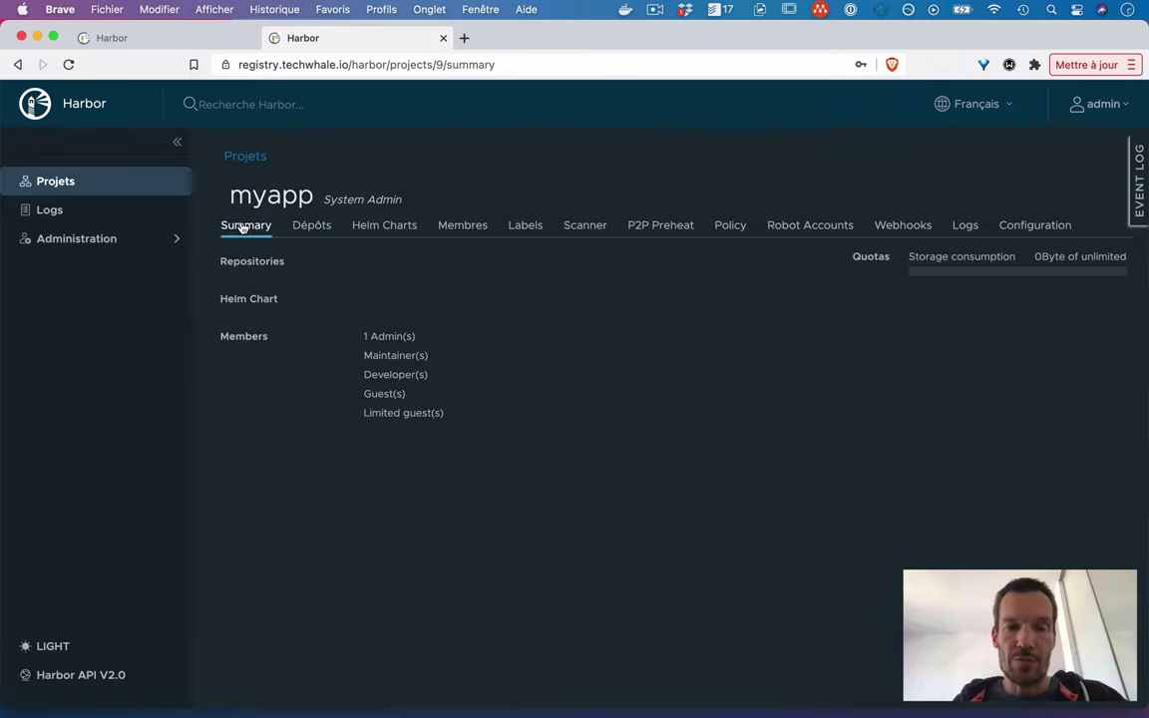
pyautogui.click(311, 229)
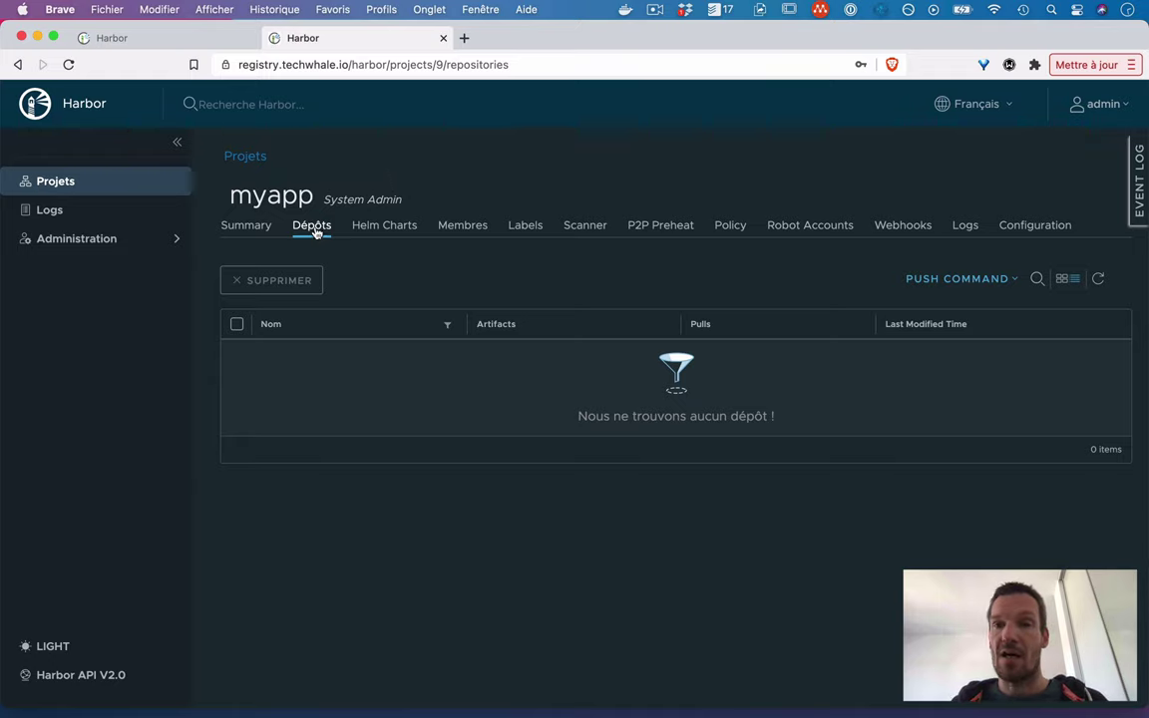
pyautogui.click(966, 280)
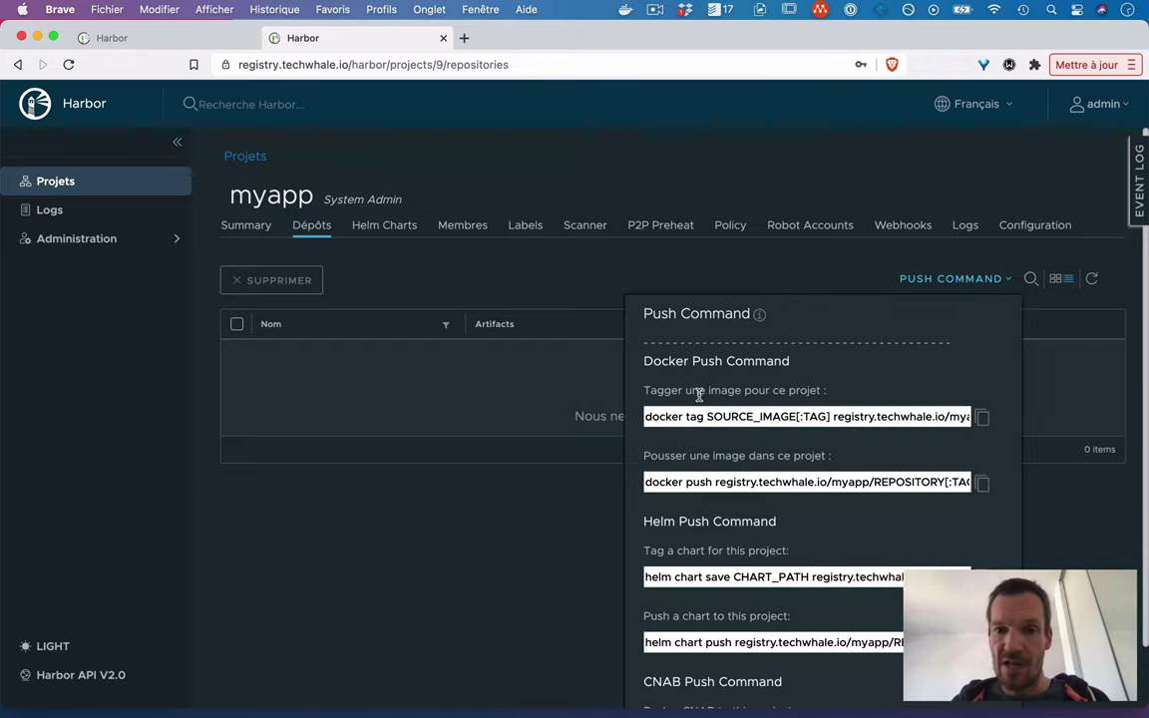
pyautogui.scroll(-2, 743, 681)
pyautogui.scroll(-1, 756, 678)
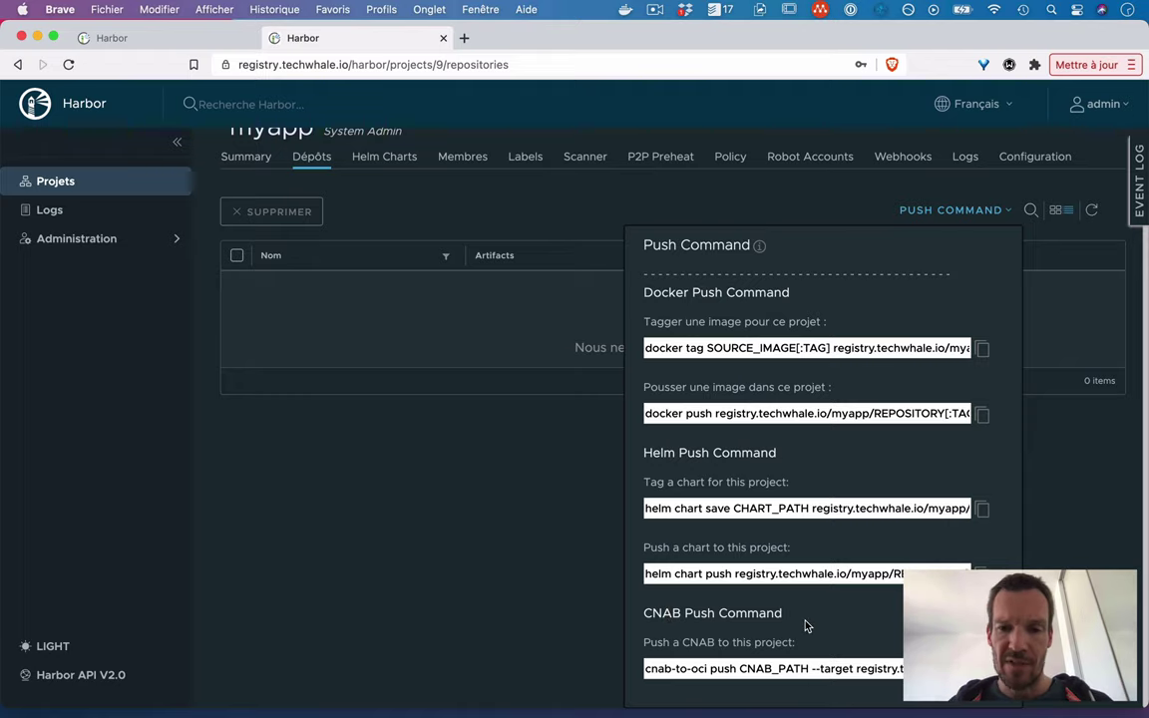
pyautogui.scroll(3, 808, 626)
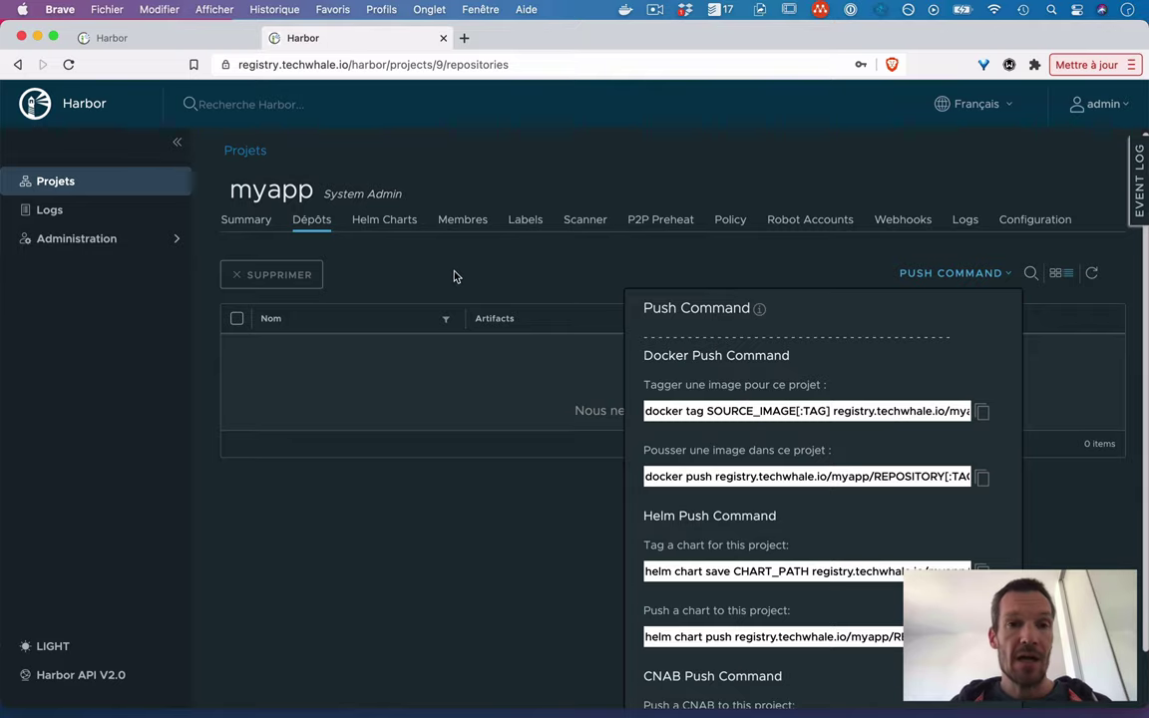
# Examine the myapp project's Helm charts, members, scanner, tag retention policy, robot accounts, webhooks and configuration
pyautogui.click(375, 225)
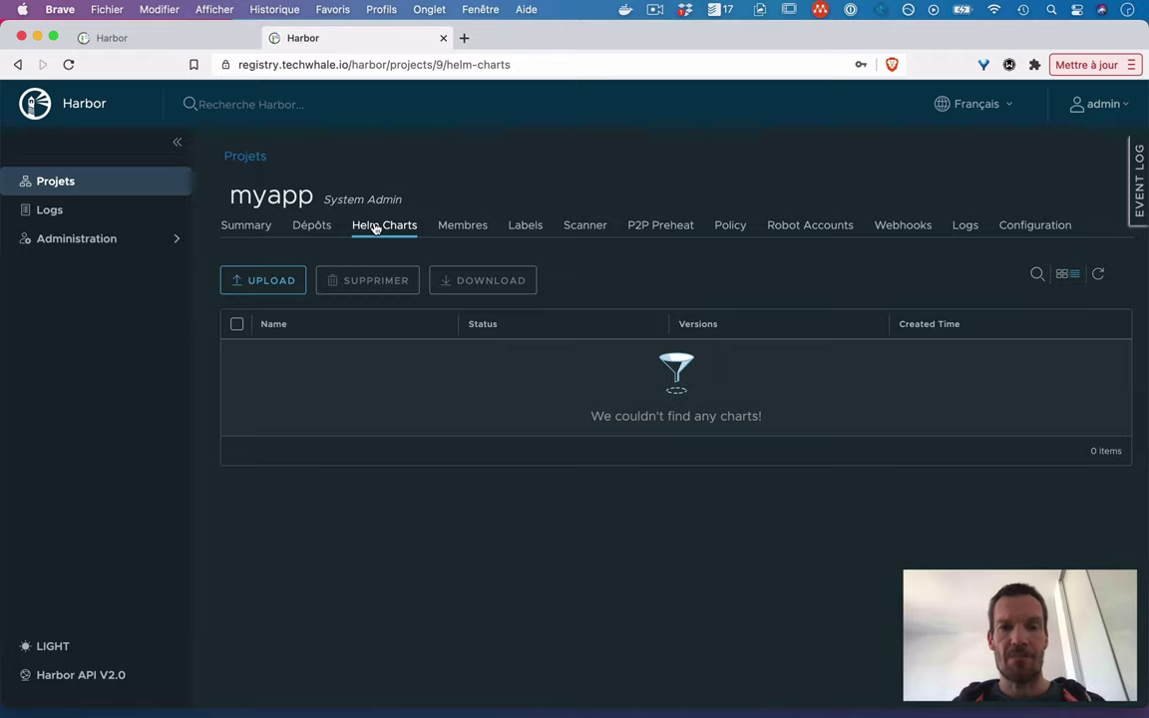
pyautogui.click(472, 227)
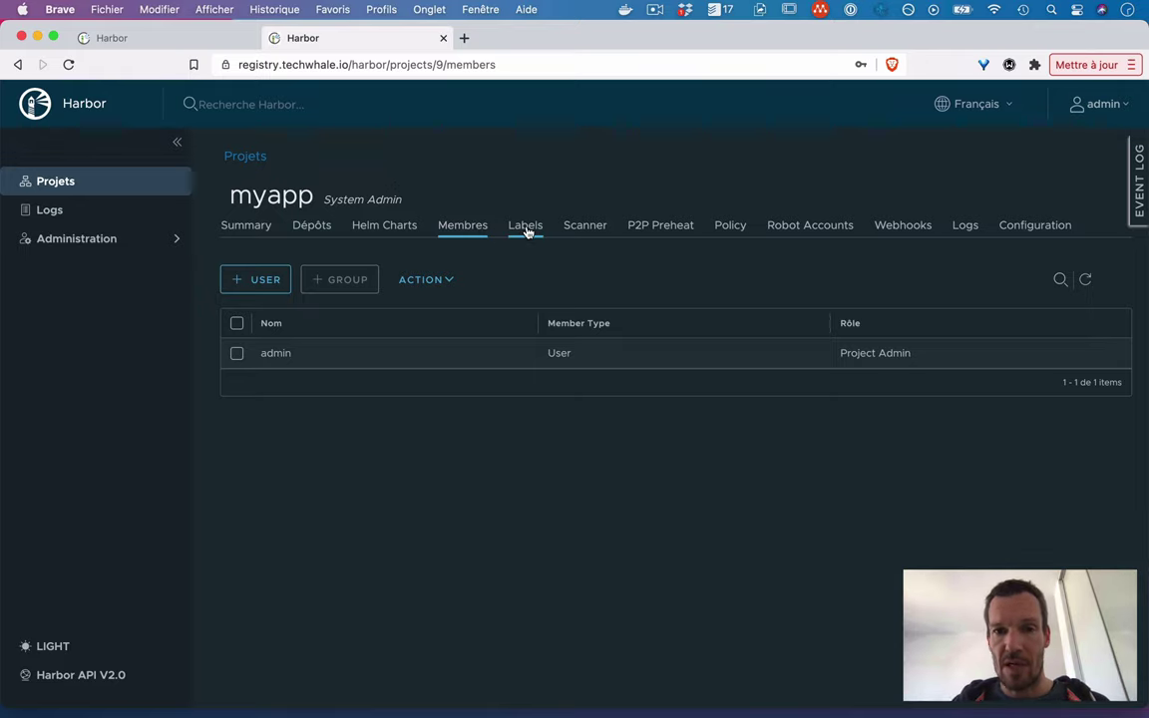
pyautogui.click(586, 230)
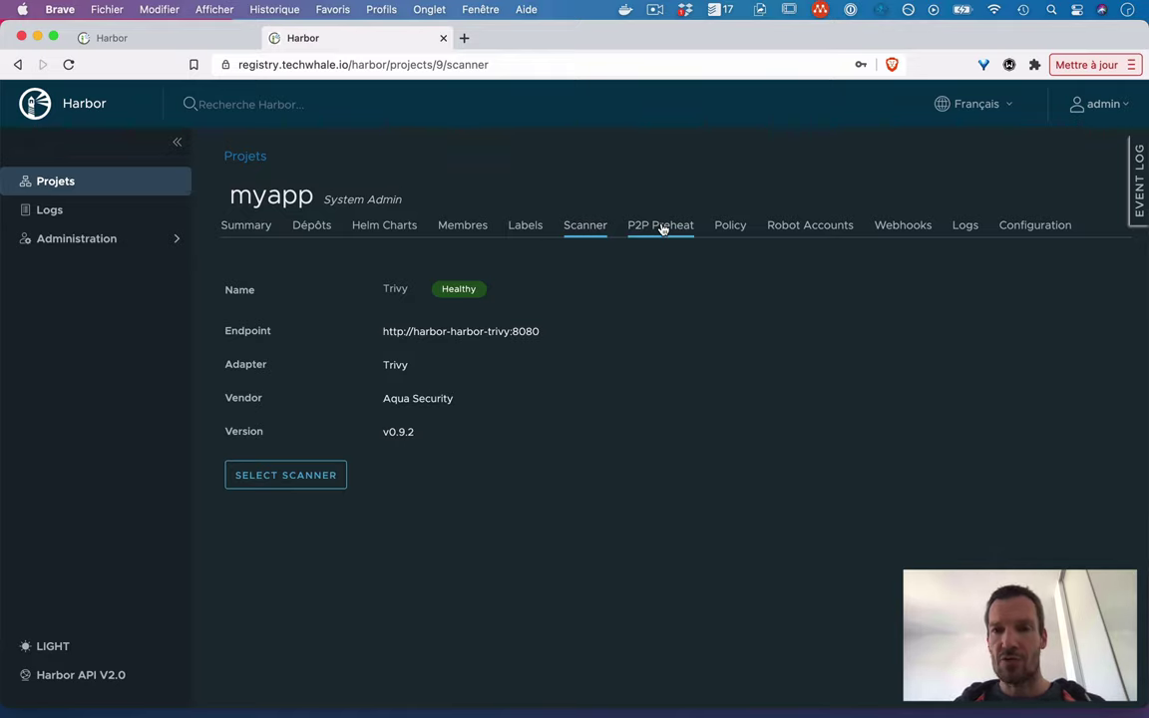
pyautogui.click(732, 226)
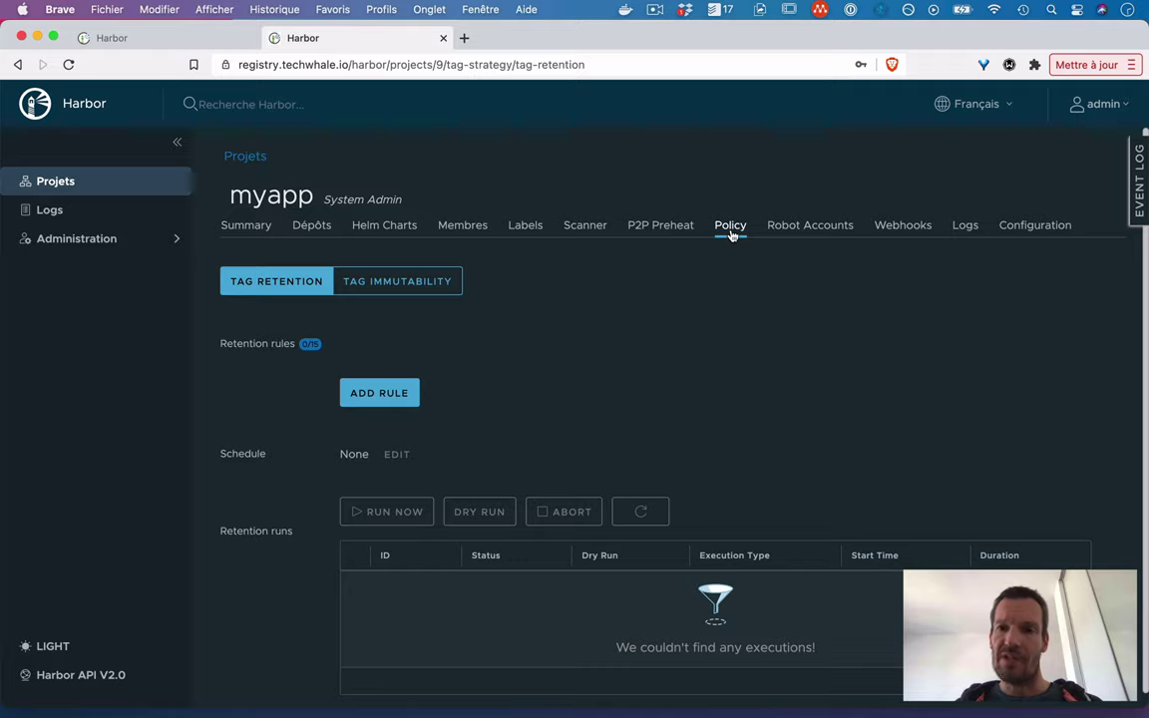
pyautogui.click(794, 228)
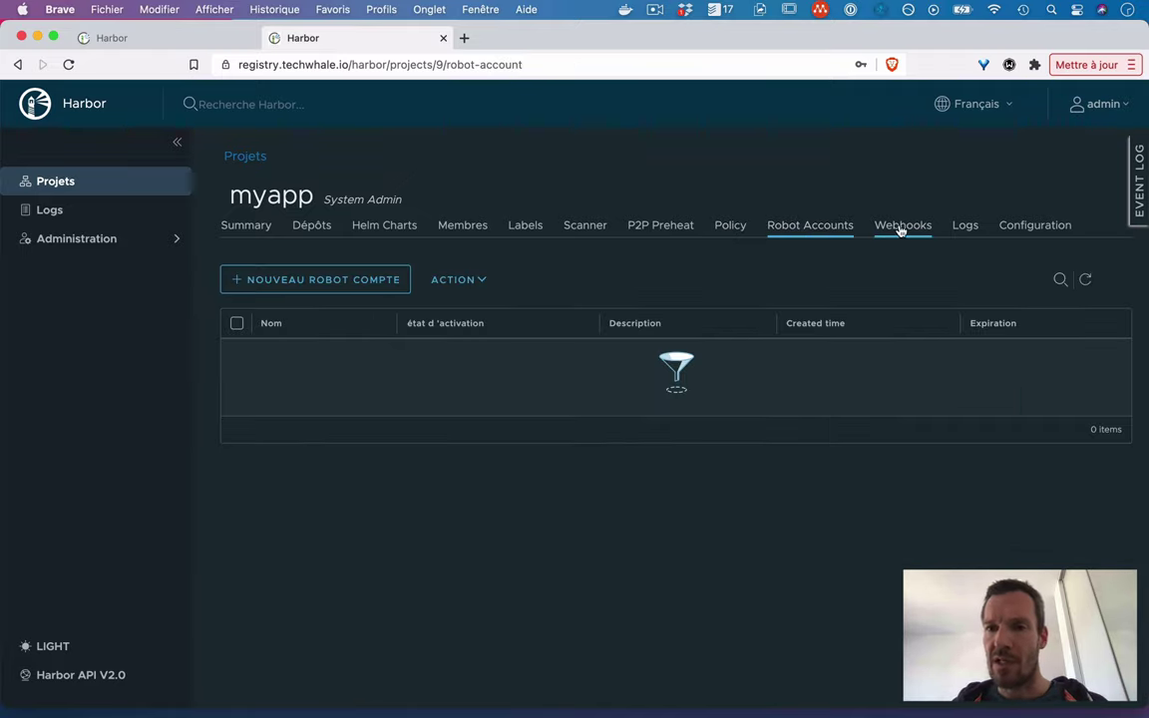
pyautogui.click(901, 228)
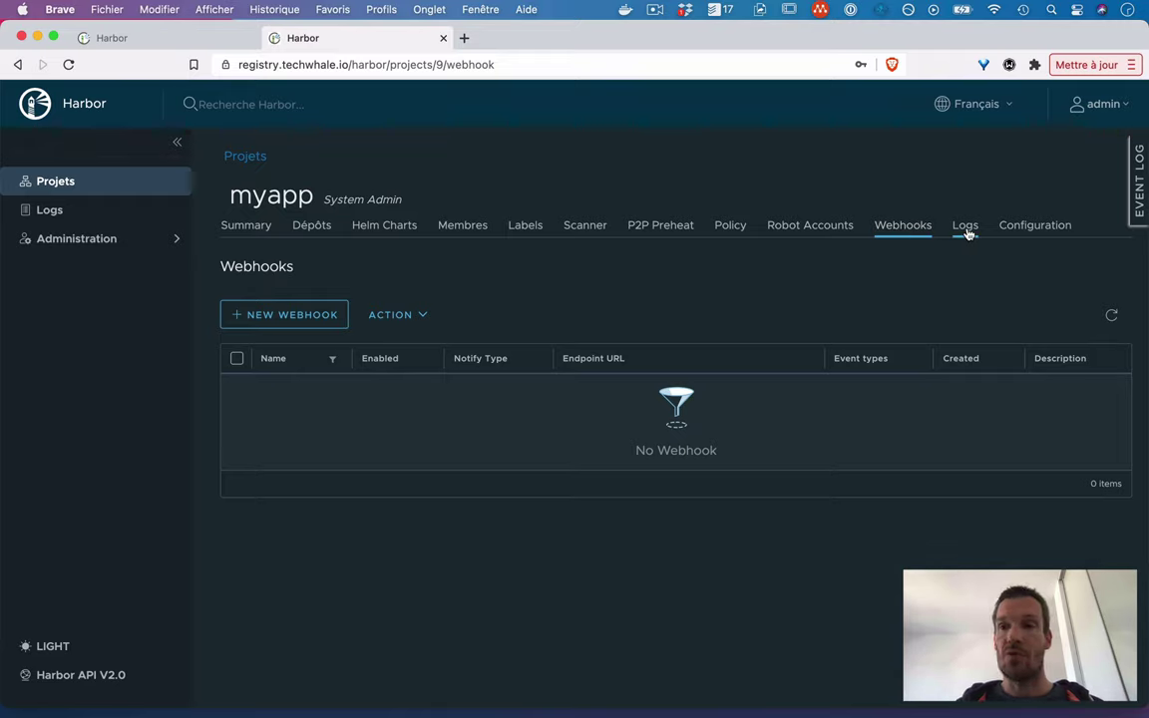
pyautogui.click(1035, 226)
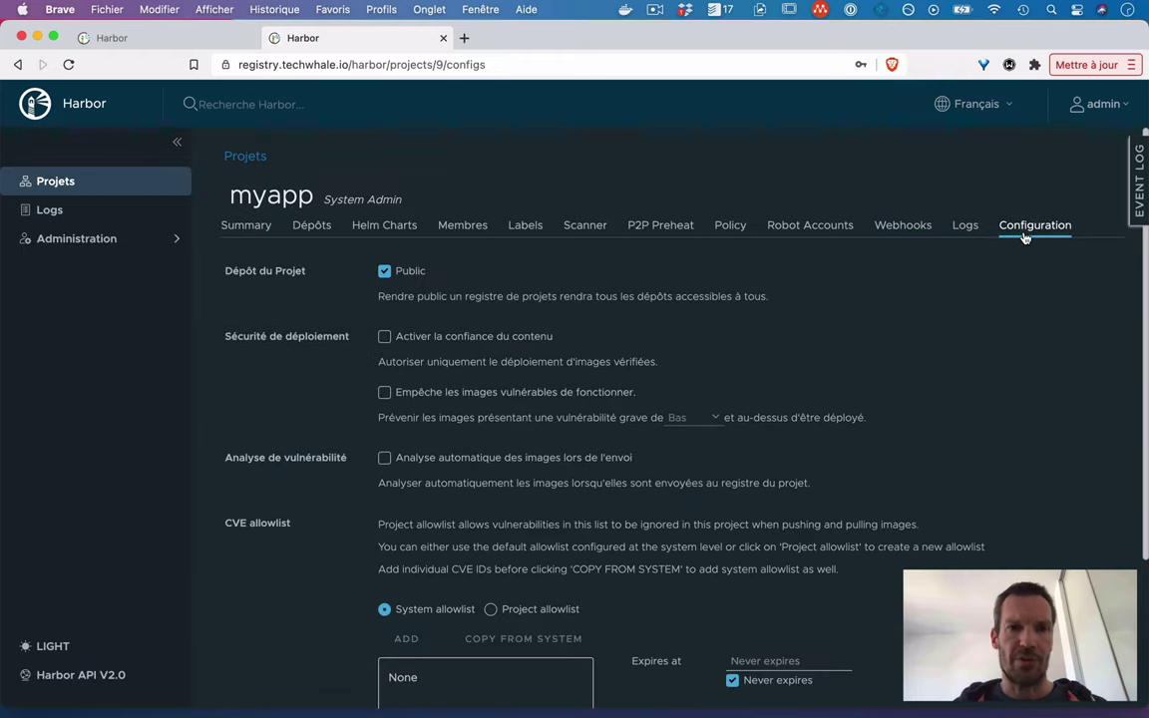
# Copy the Docker image tagging command from myapp's repositories and paste it into the terminal as a reference without running it
pyautogui.click(307, 228)
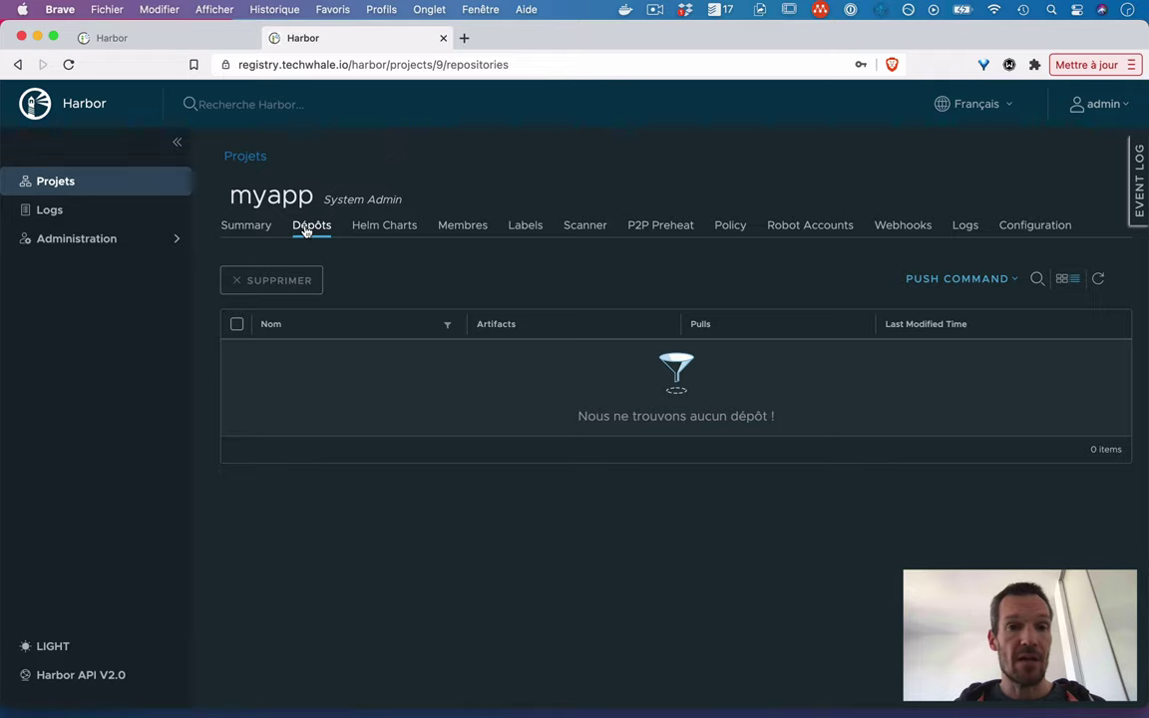
pyautogui.click(1009, 280)
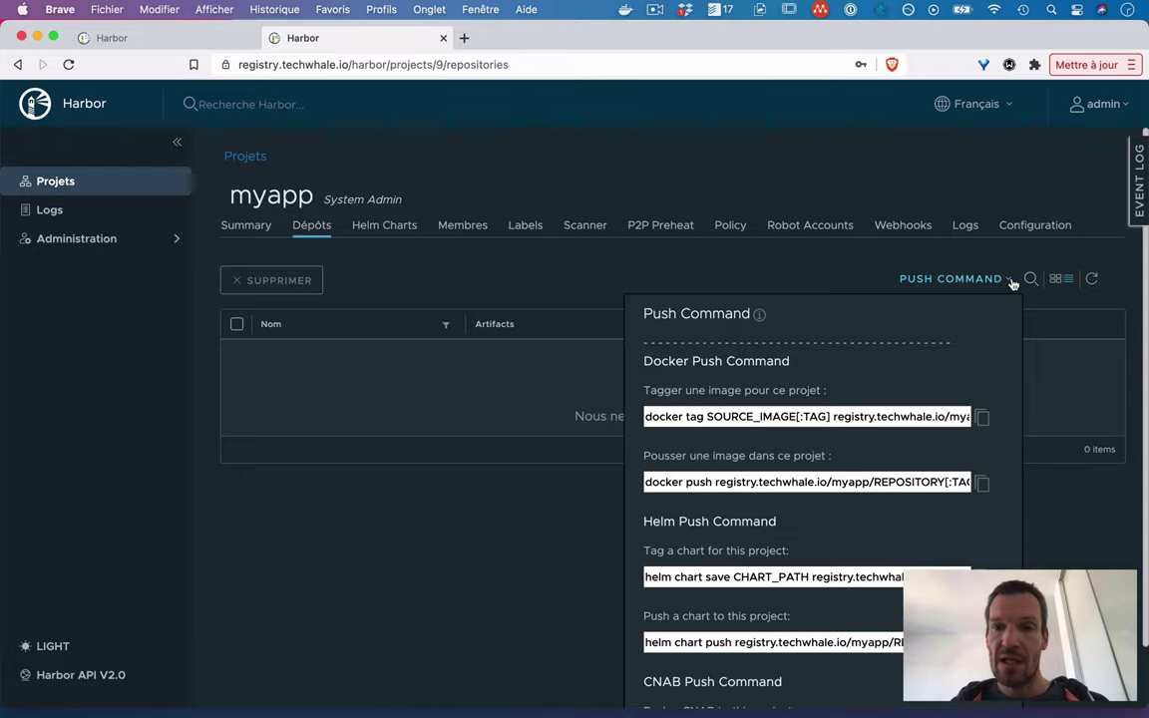
pyautogui.click(982, 419)
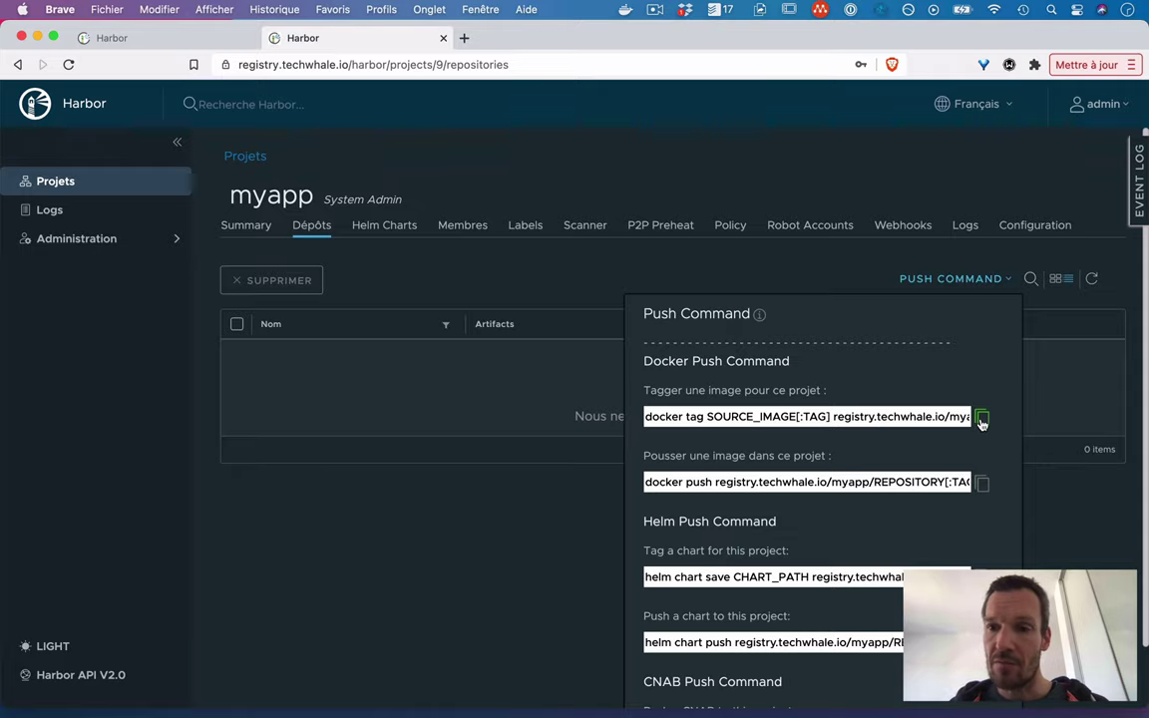
pyautogui.hotkey('ctrl', 'Right')
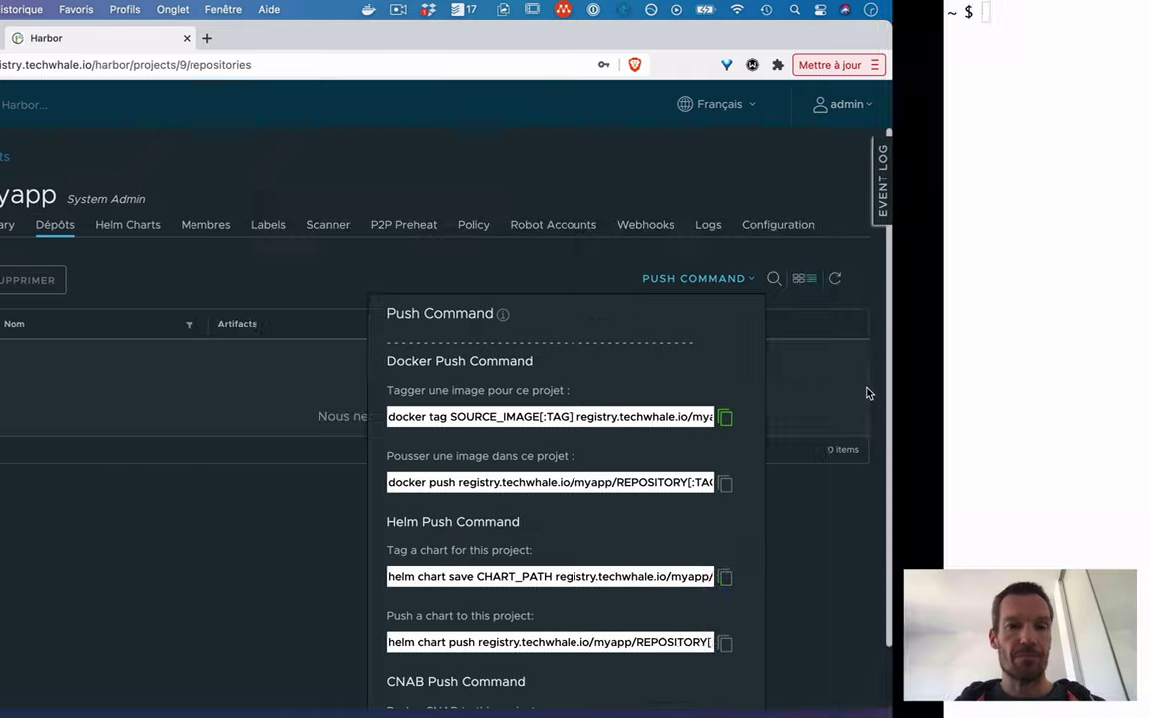
pyautogui.press('super+v')
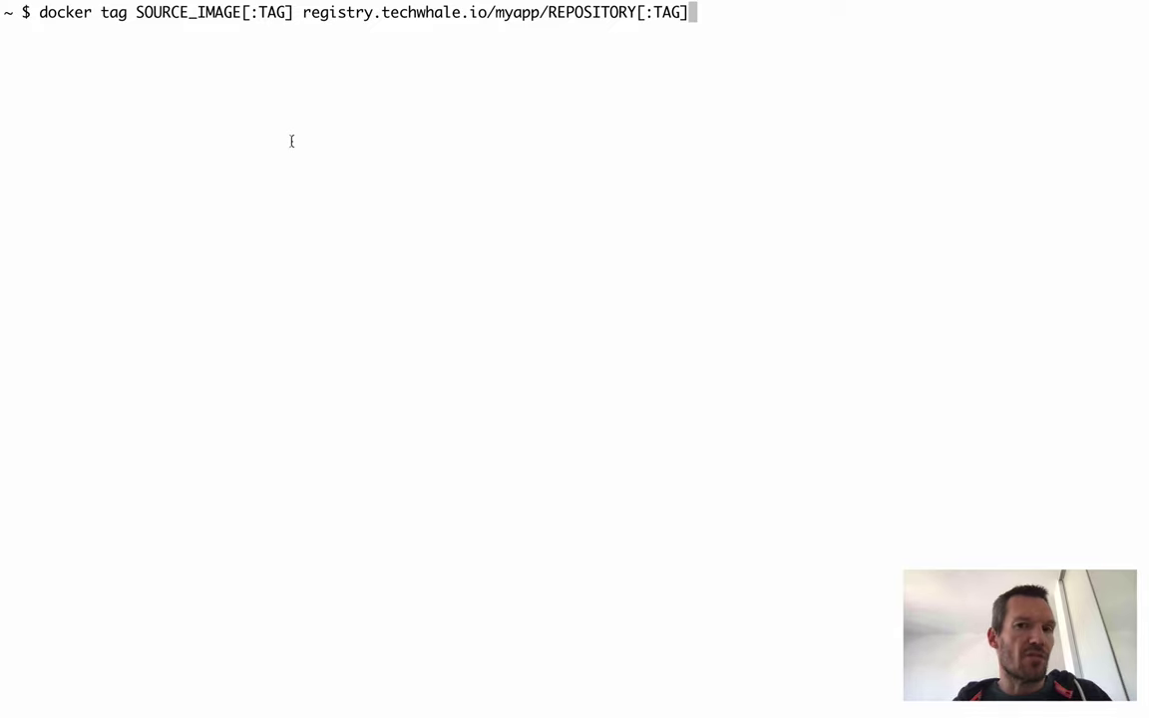
pyautogui.hotkey('ctrl', 'c')
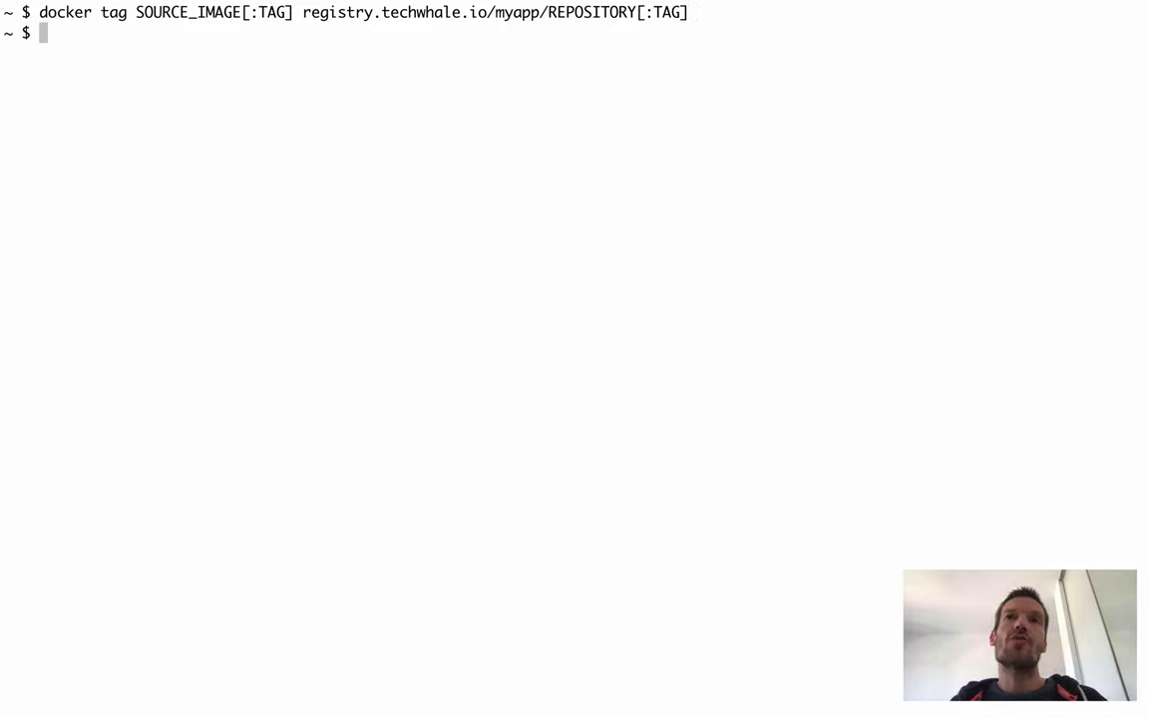
# Pull the nginx image with docker image pull
pyautogui.write('docker ')
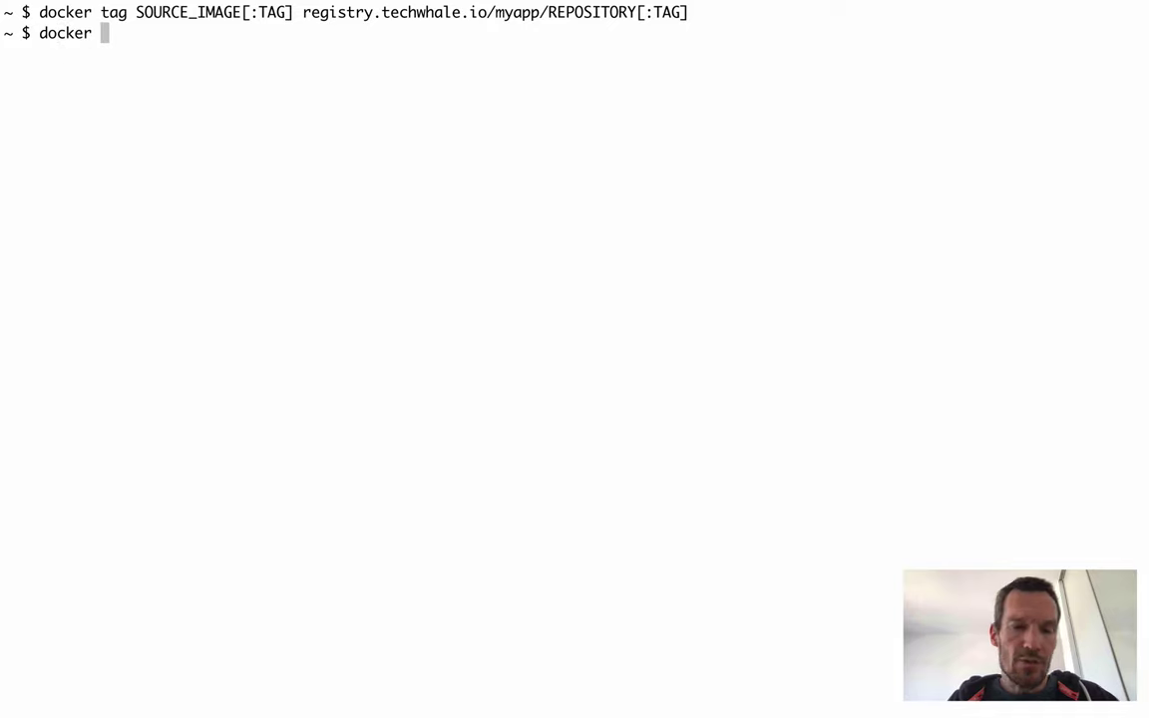
pyautogui.write('image pull ')
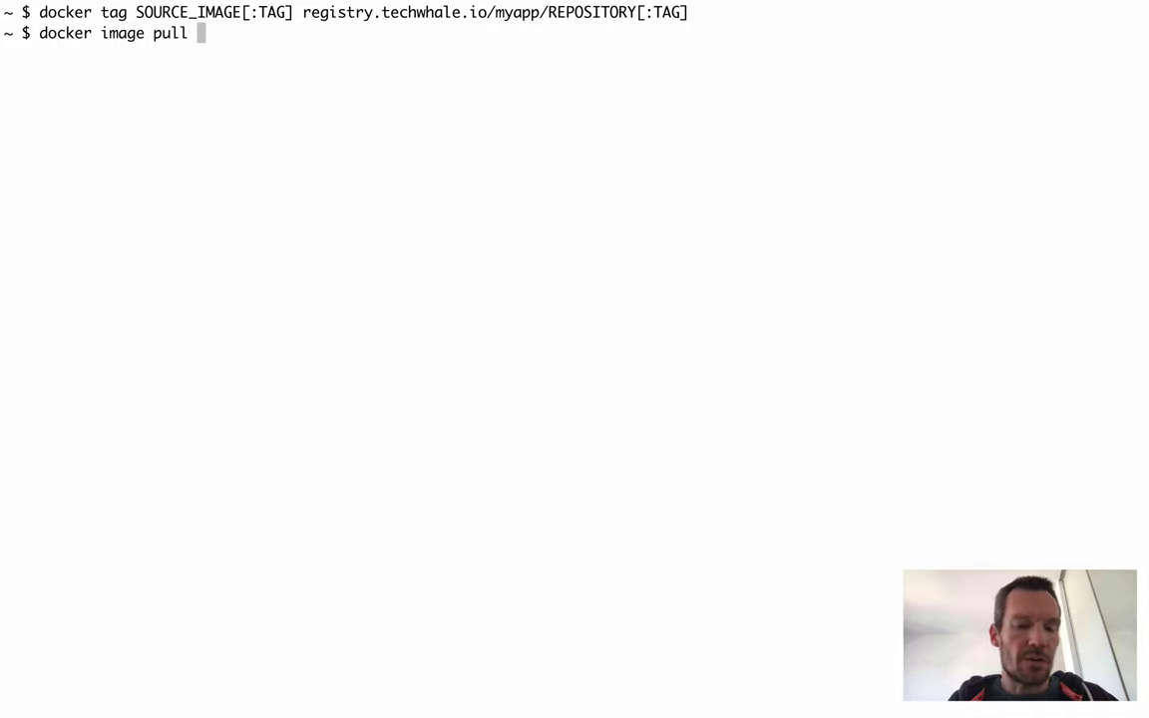
pyautogui.write('nginx')
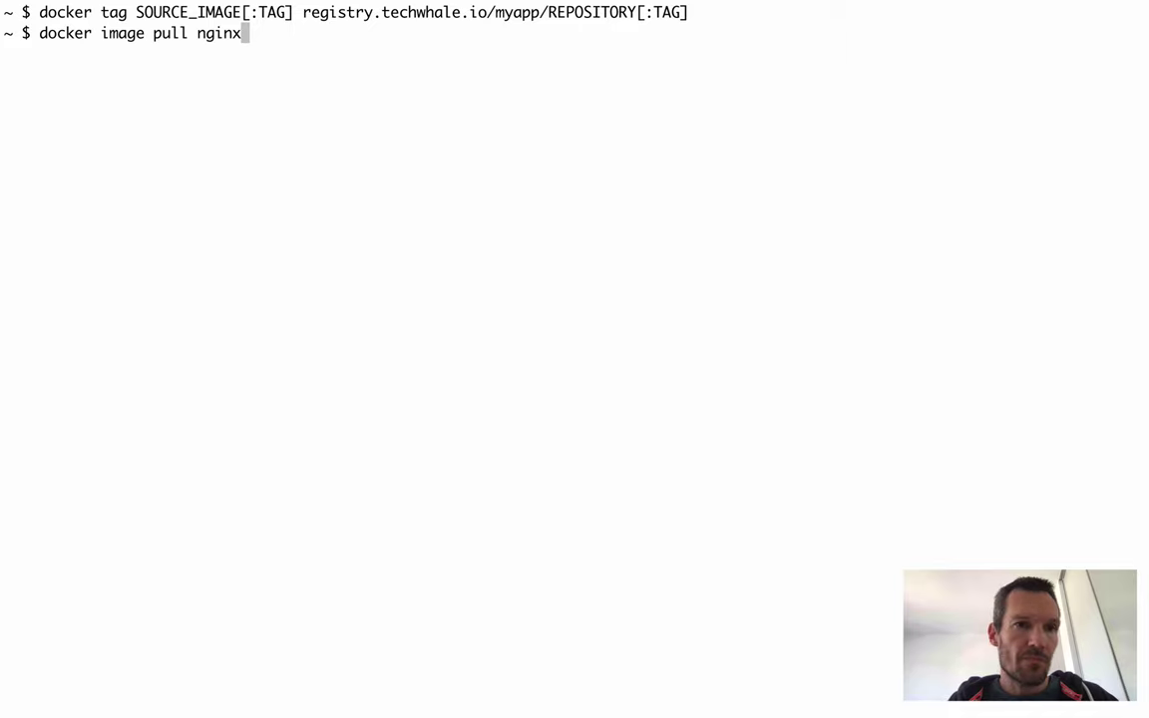
pyautogui.press('Return')
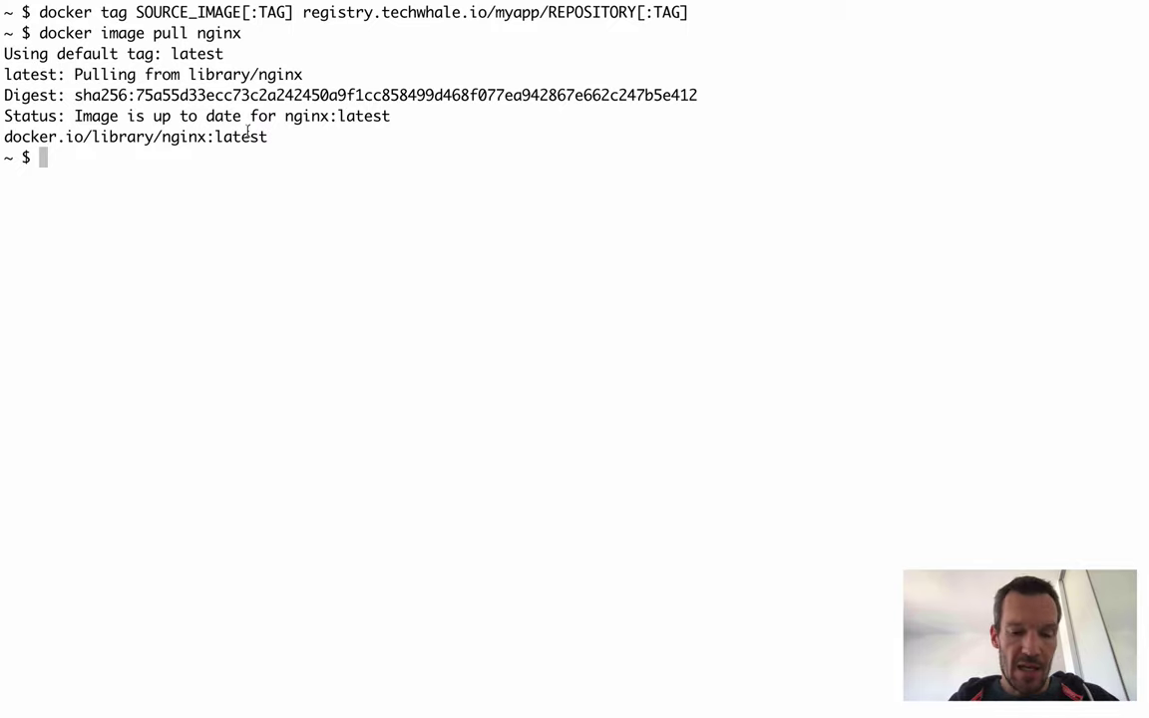
# Tag the nginx image as registry.techwhale.io/myapp/api:1.0 with docker tag
pyautogui.write('docker')
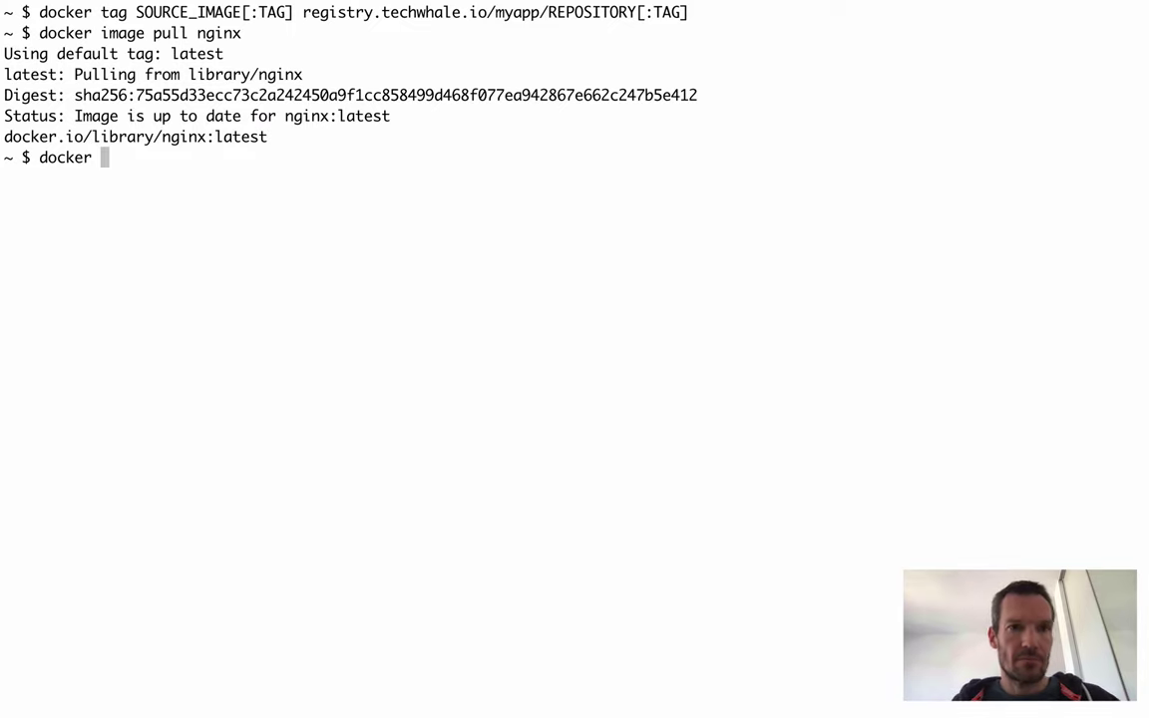
pyautogui.write('ta')
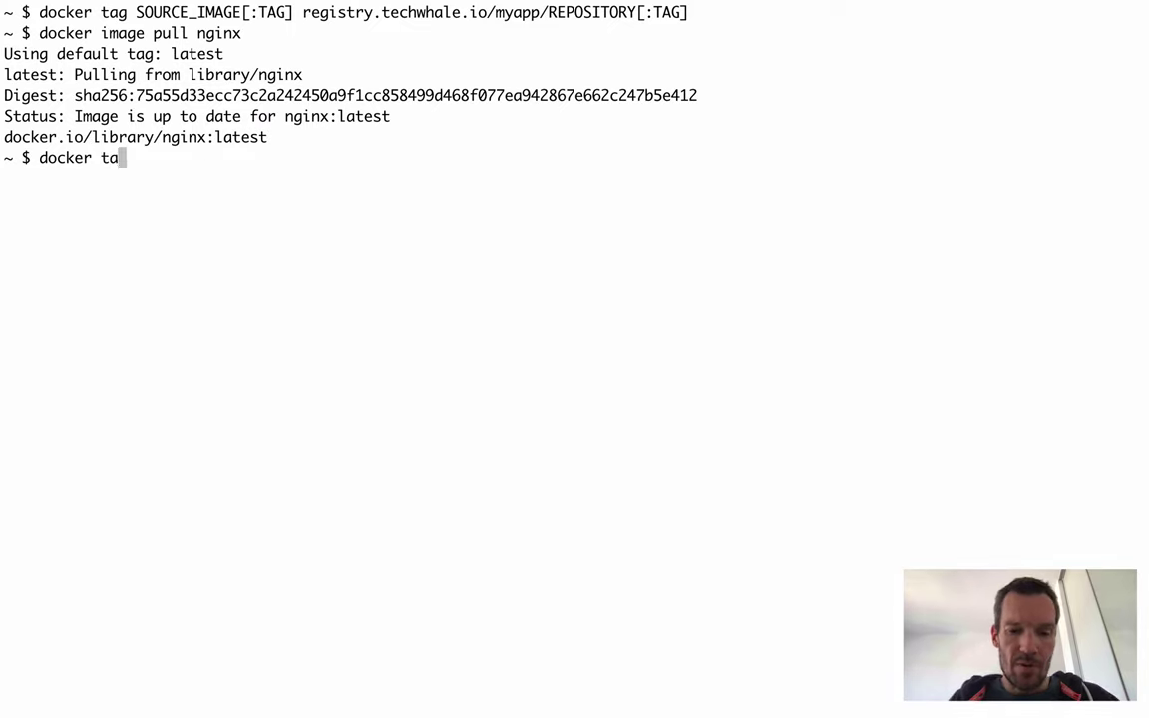
pyautogui.write('g ')
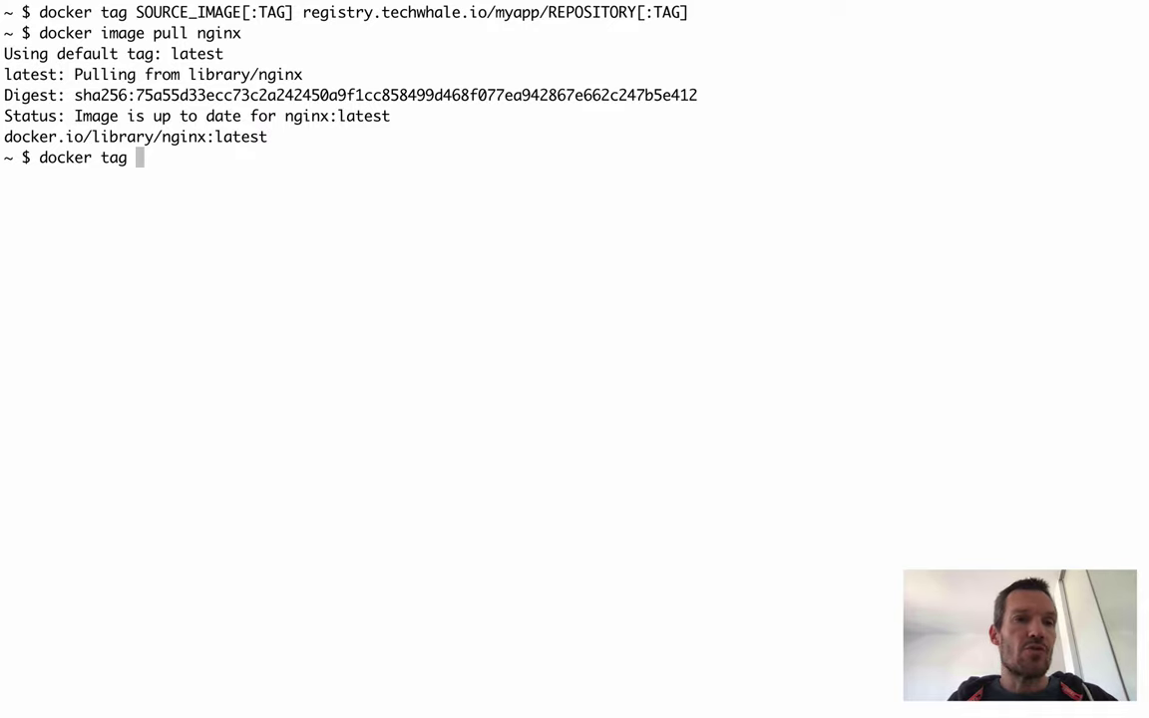
pyautogui.write('nginx')
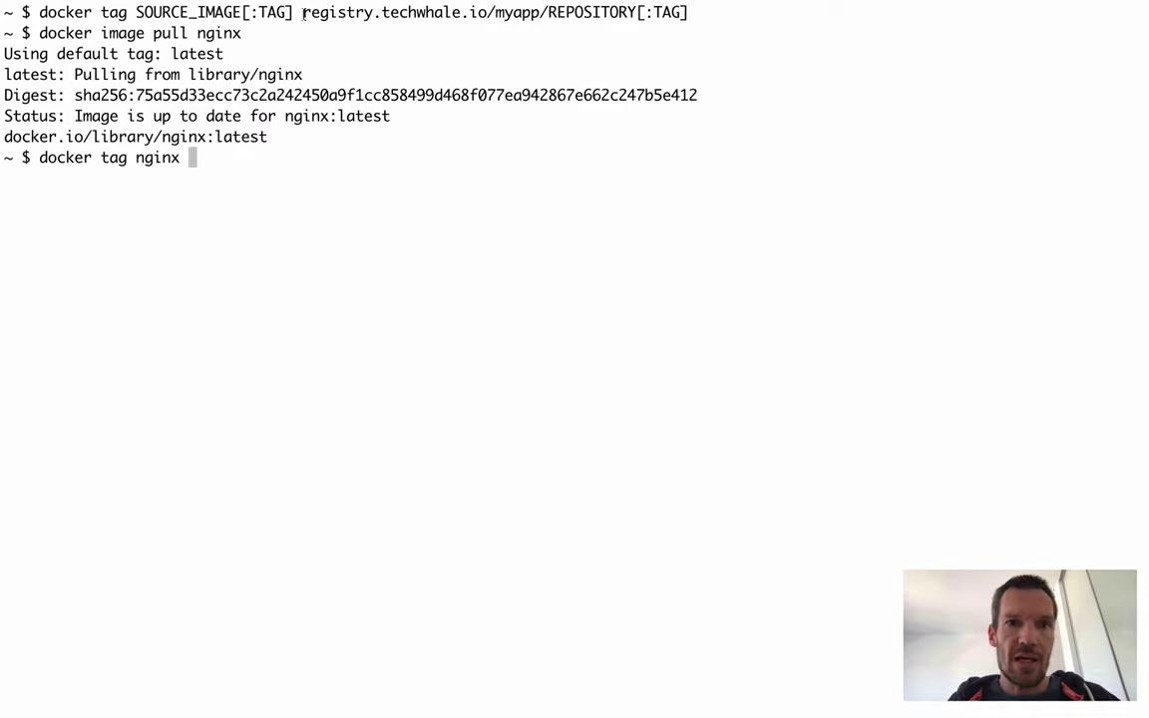
pyautogui.moveTo(302, 12); pyautogui.dragTo(549, 12)
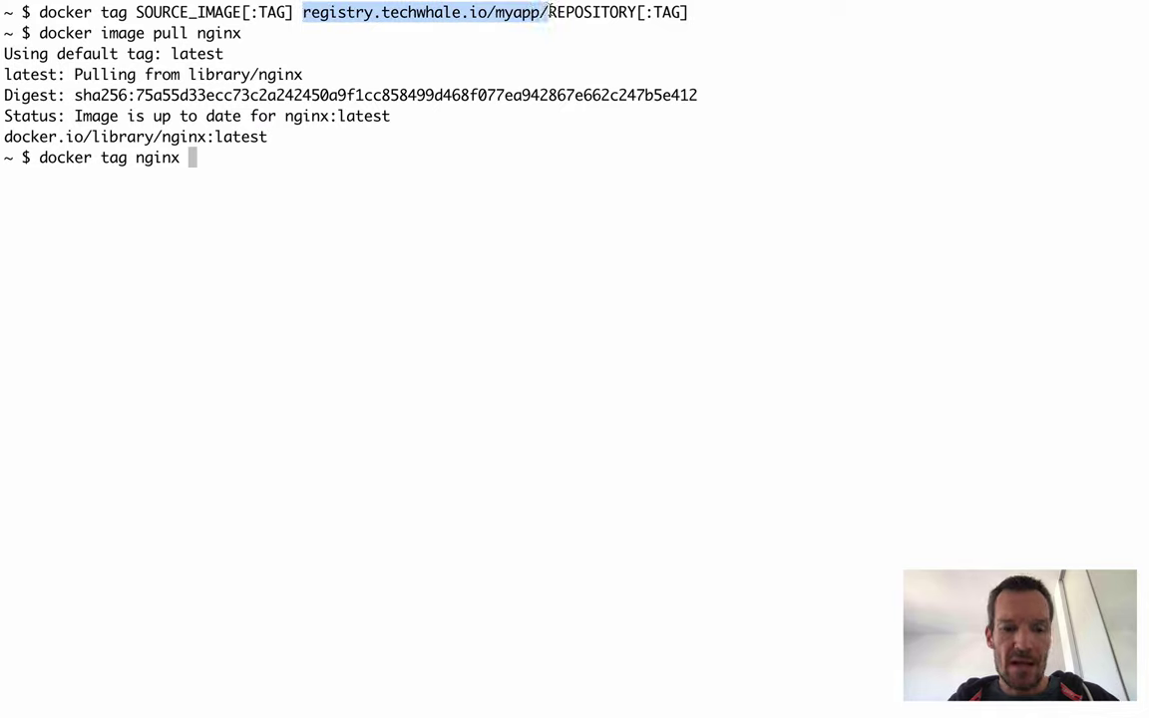
pyautogui.middleClick(462, 160)
pyautogui.write('api')
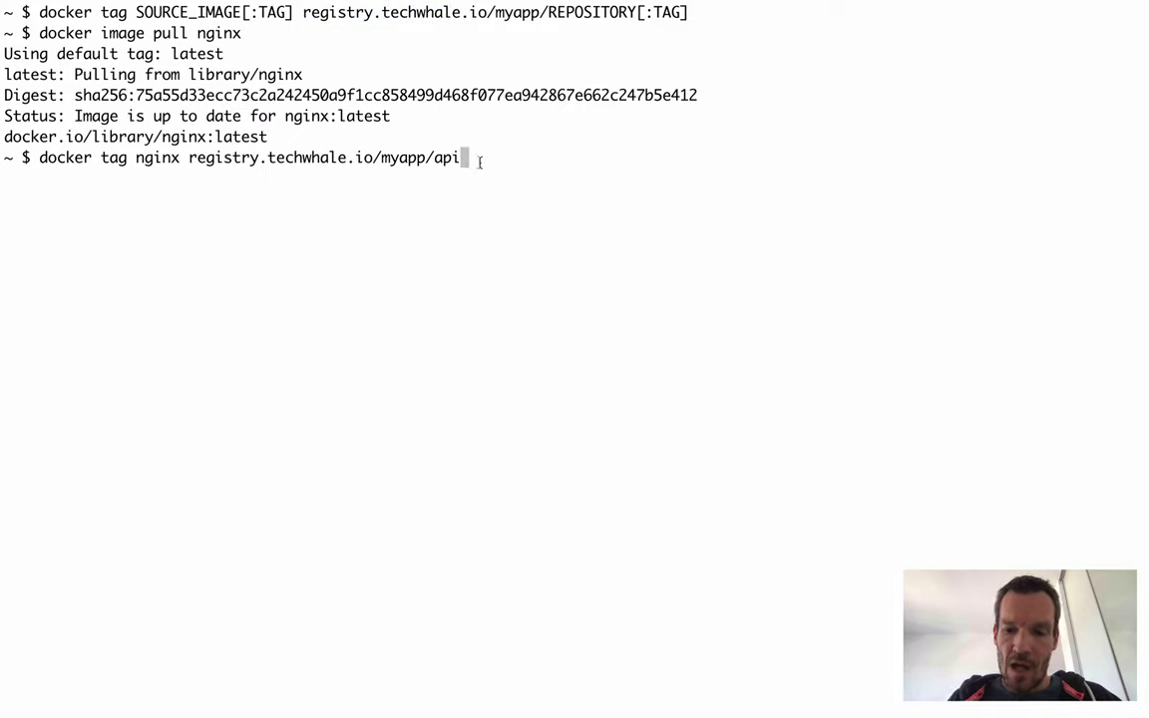
pyautogui.write(':1.0')
pyautogui.press('Return')
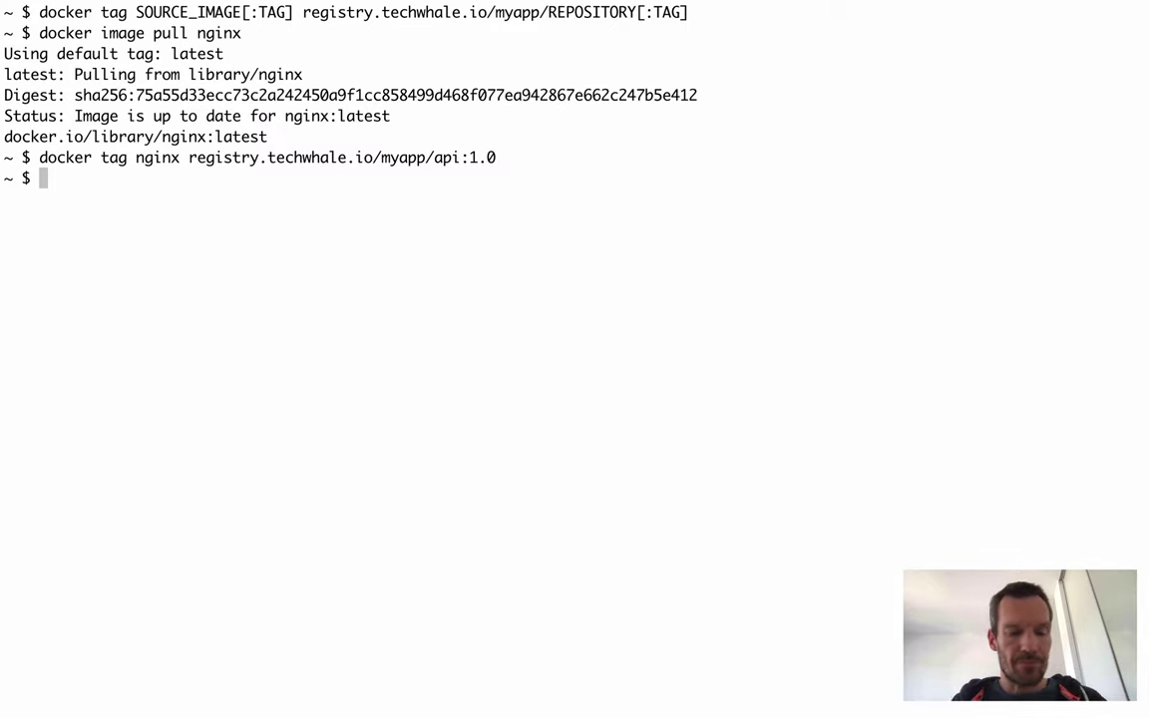
# Log in to registry.techwhale.io with docker login as the admin user, entering the account password
pyautogui.write('docker im')
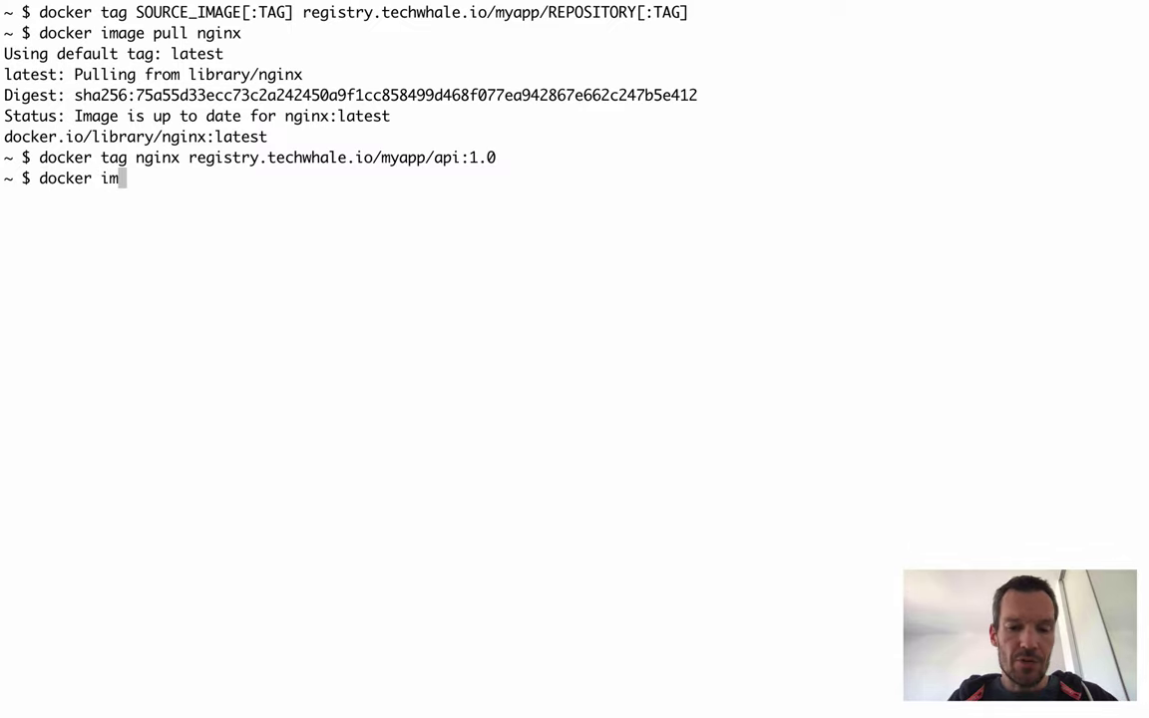
pyautogui.write('a')
pyautogui.press('BackSpace')
pyautogui.press('BackSpace')
pyautogui.press('BackSpace')
pyautogui.write('login')
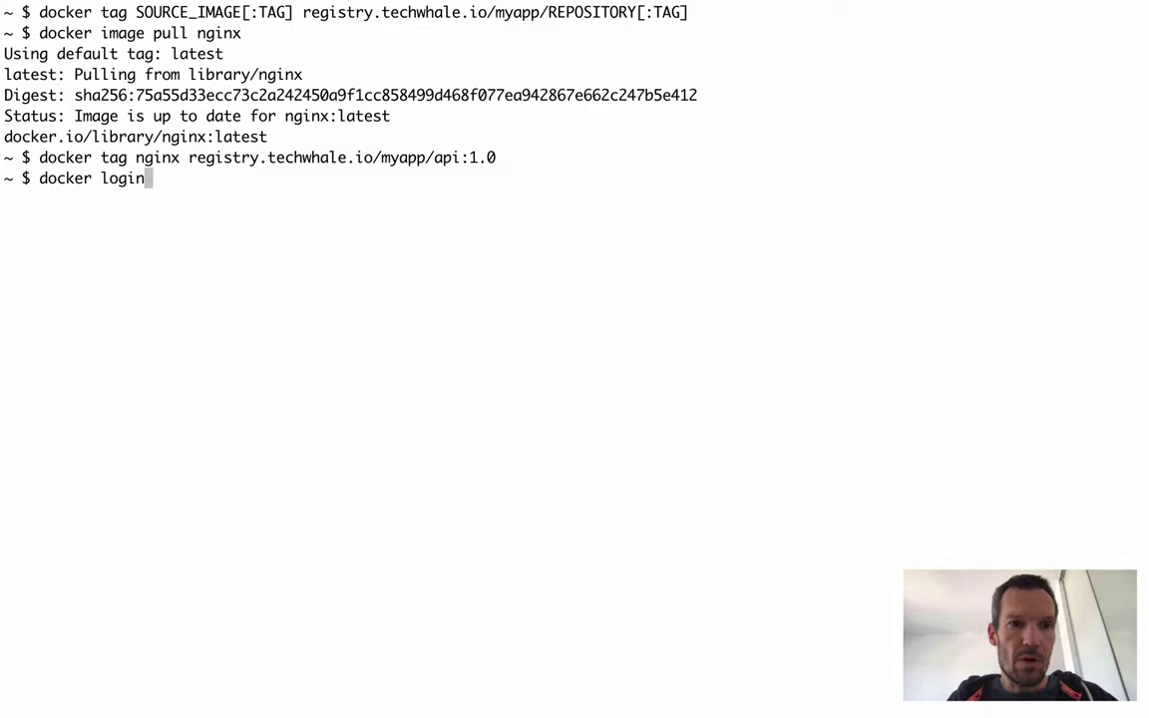
pyautogui.write(' -u admin')
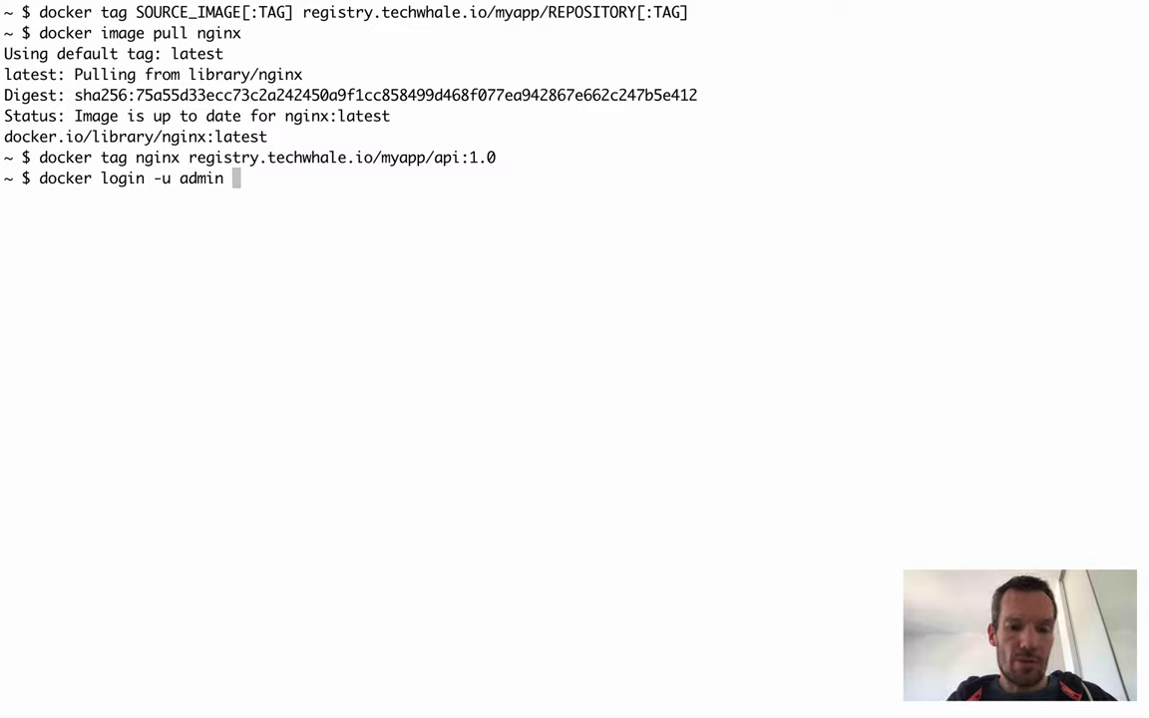
pyautogui.write(' registr')
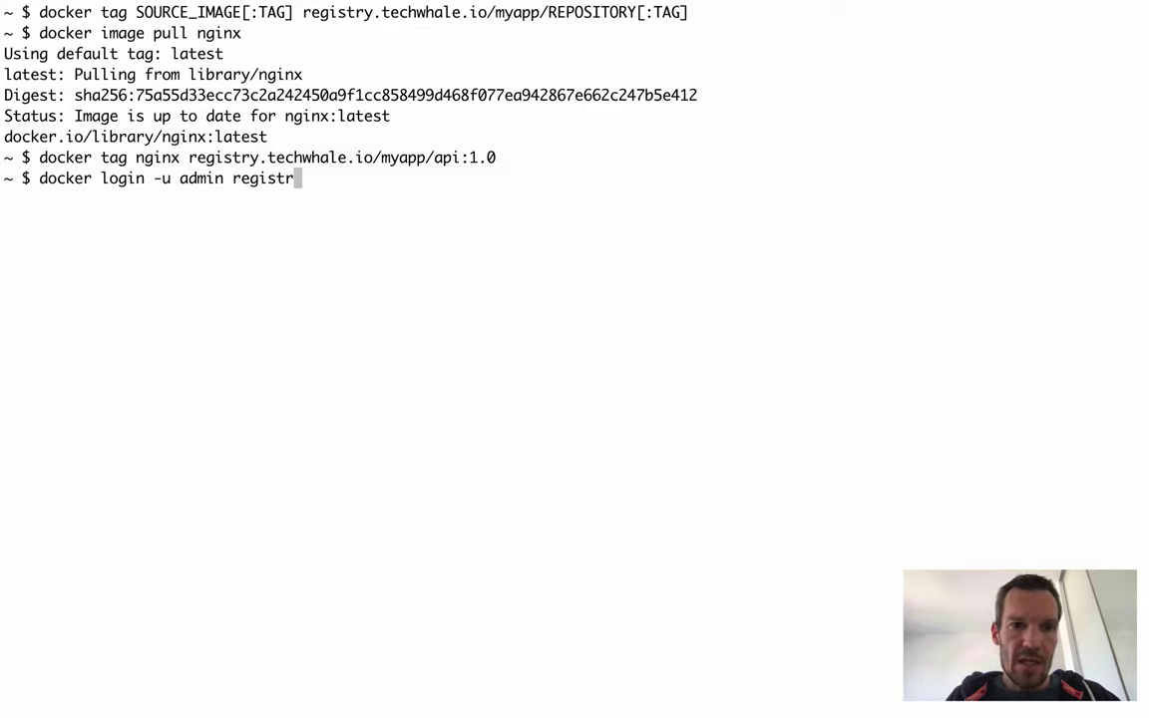
pyautogui.write('y.techwh')
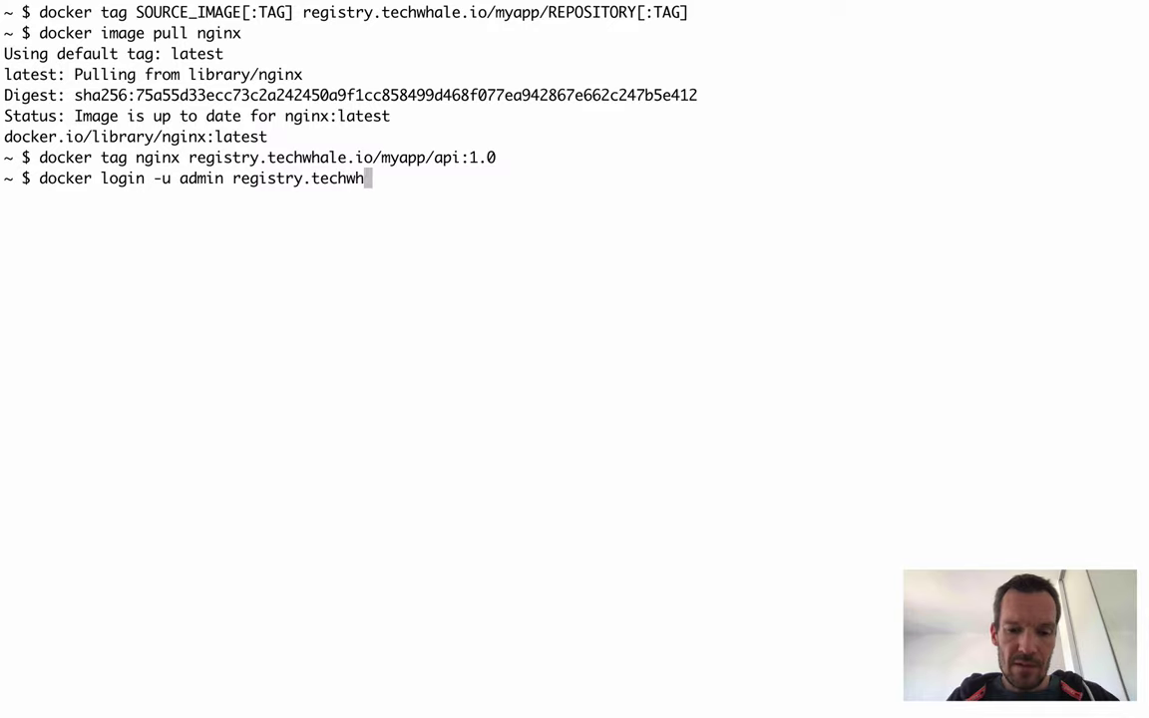
pyautogui.write('ale')
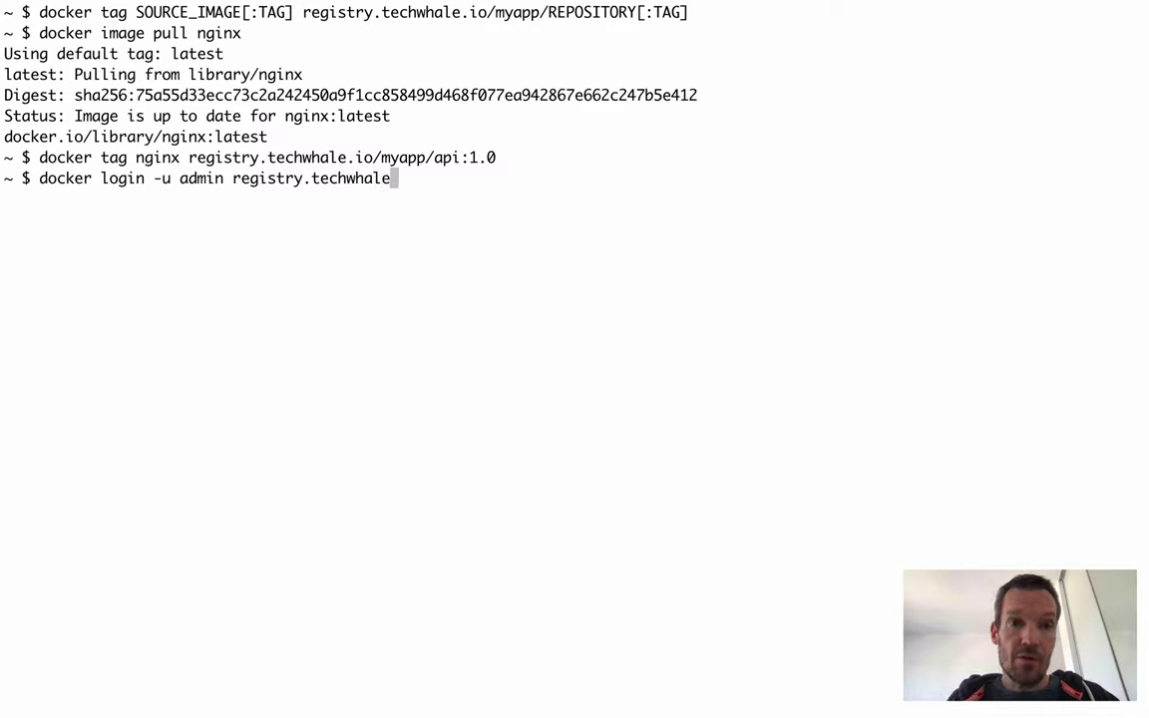
pyautogui.write('.io')
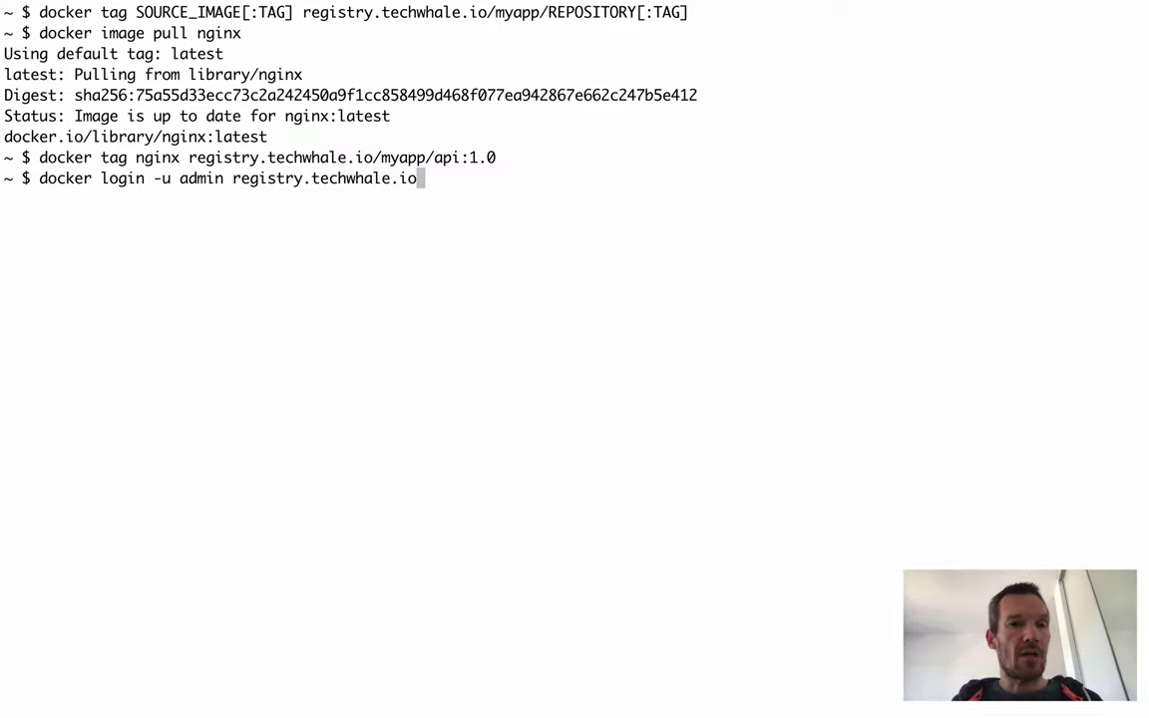
pyautogui.press('Return')
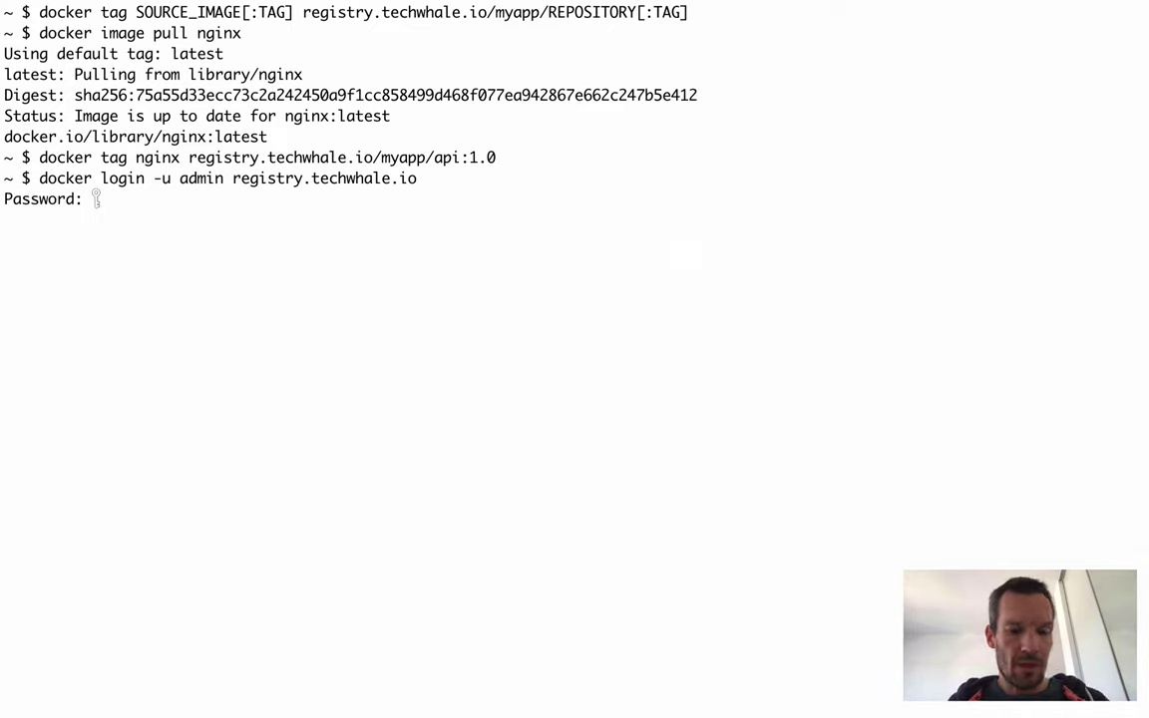
pyautogui.press('Return')
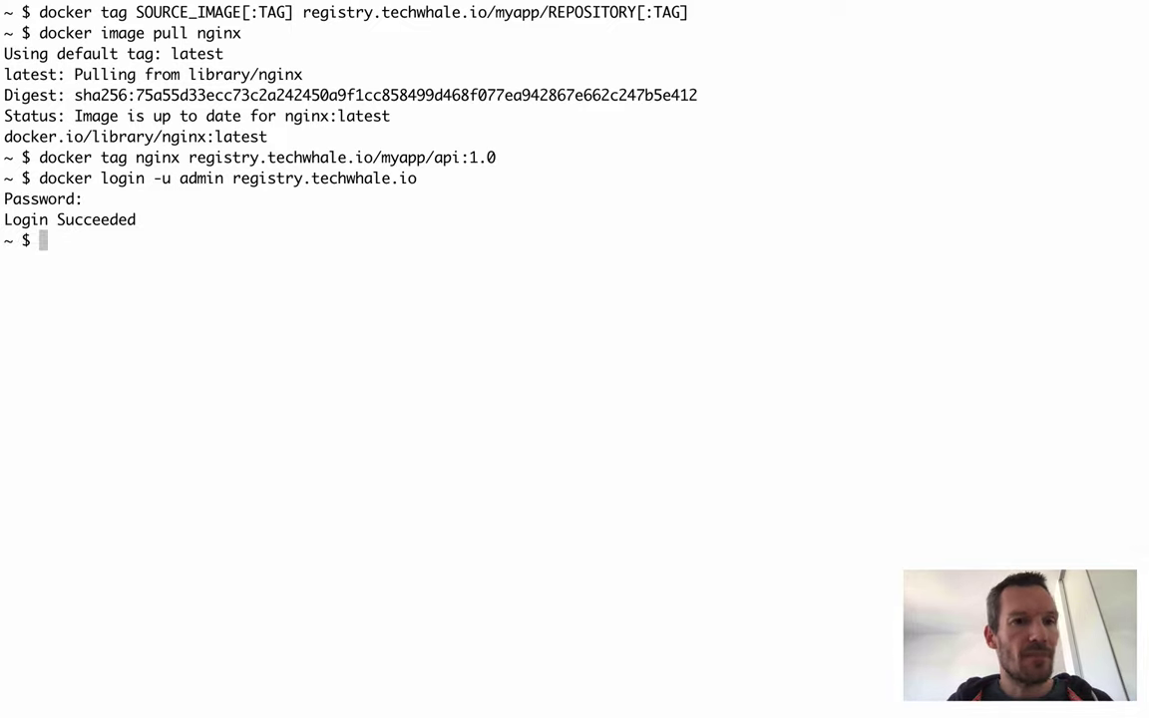
# Push registry.techwhale.io/myapp/api:1.0 to the registry with docker image push
pyautogui.write('do')
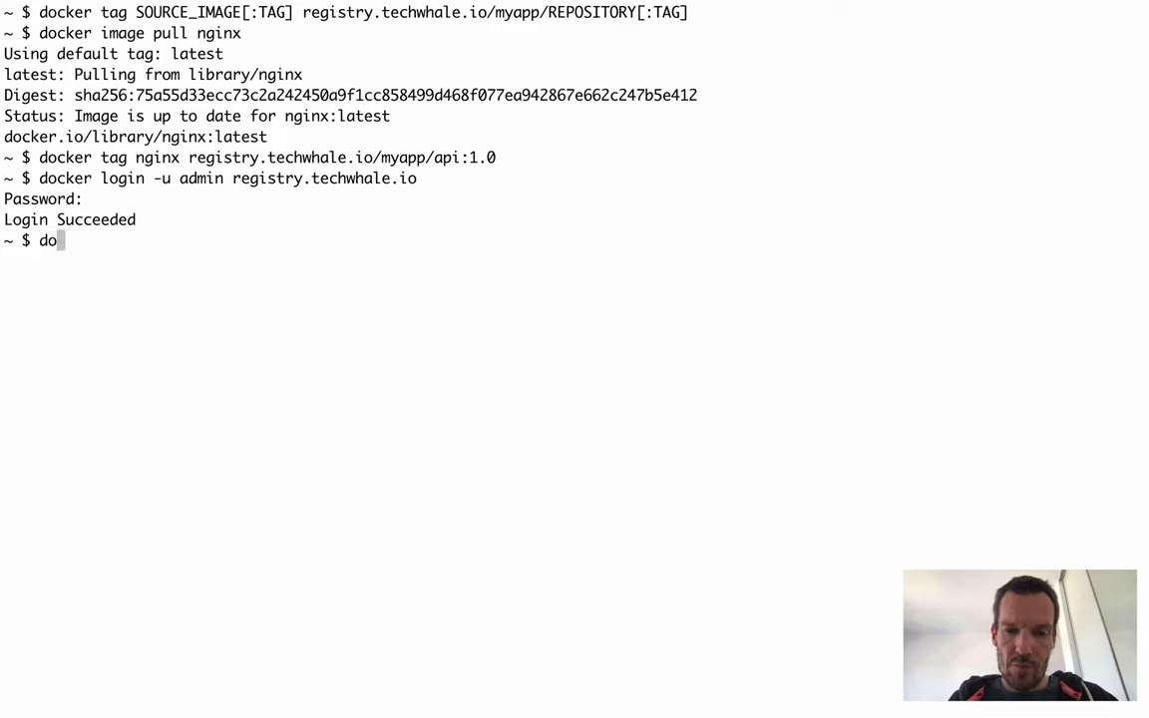
pyautogui.write('cker image push')
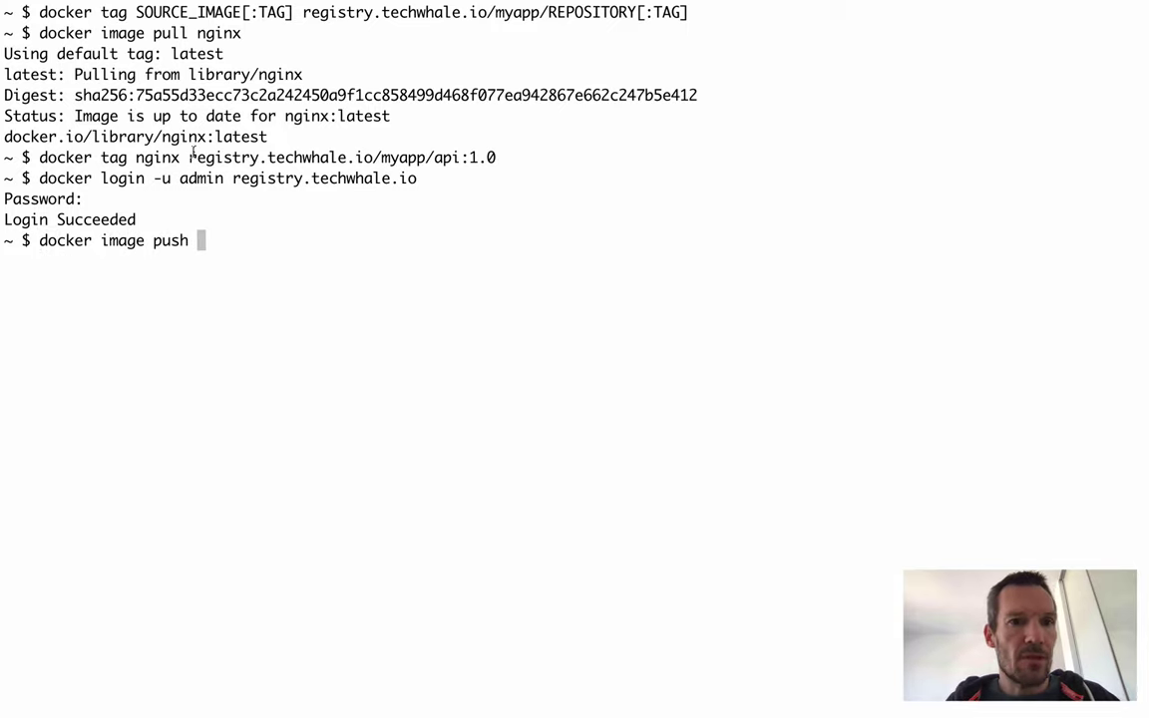
pyautogui.moveTo(190, 158); pyautogui.dragTo(497, 157)
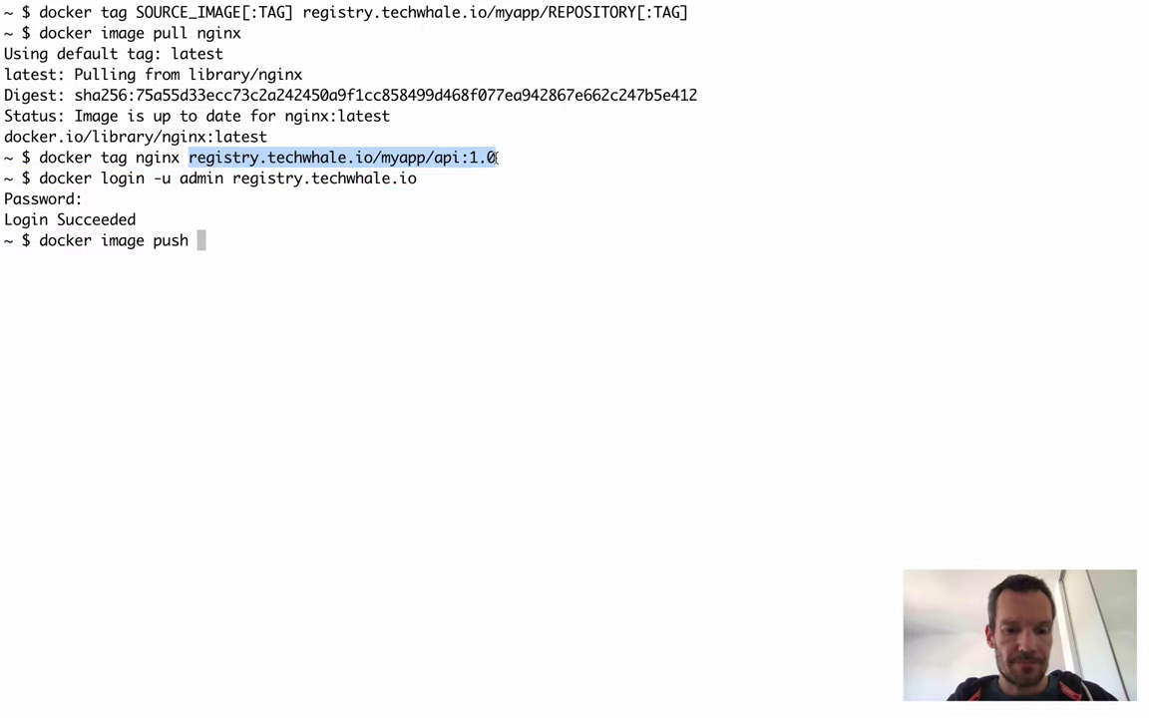
pyautogui.write('registry.techwhale.io/myapp/api:1.0')
pyautogui.press('Return')
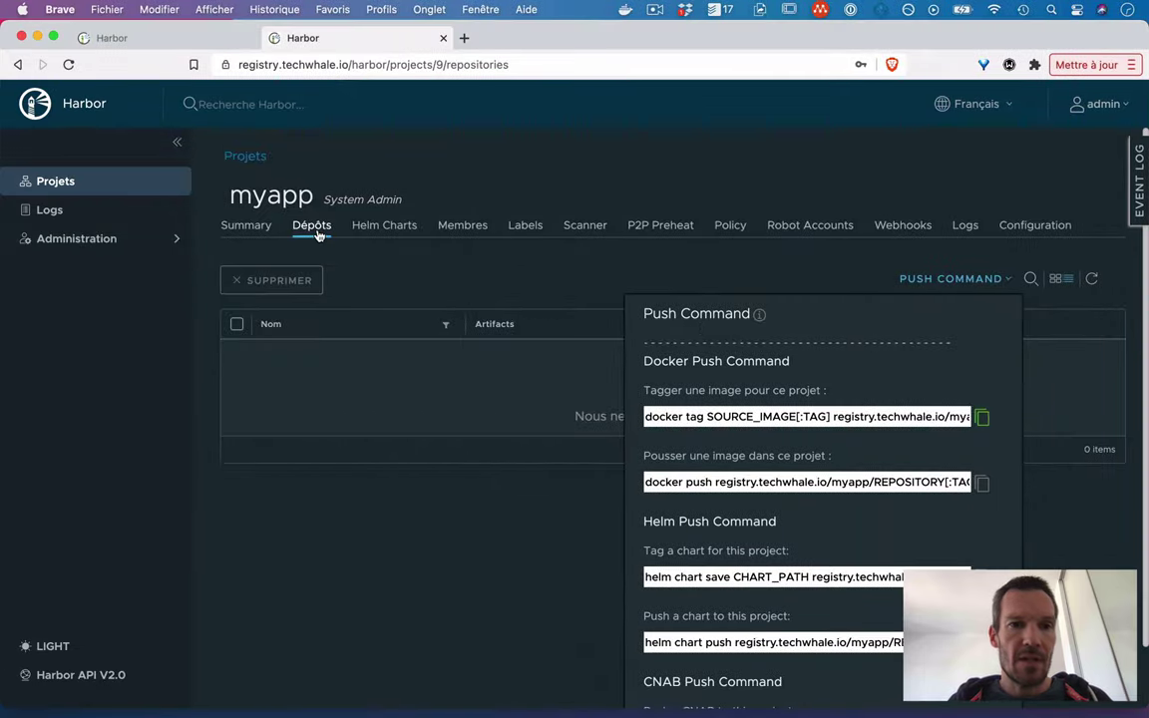
# Switch to Harbor in the browser, reload the myapp project's repositories from the project list and open myapp/api
pyautogui.click(318, 233)
pyautogui.click(245, 157)
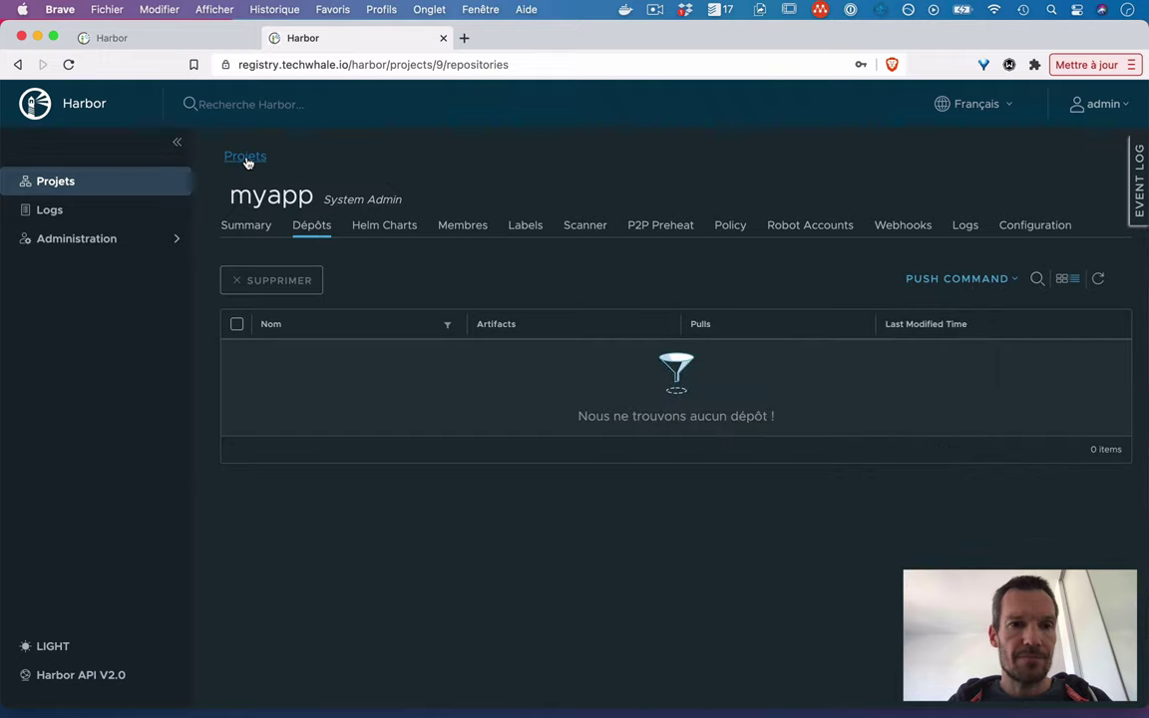
pyautogui.click(274, 365)
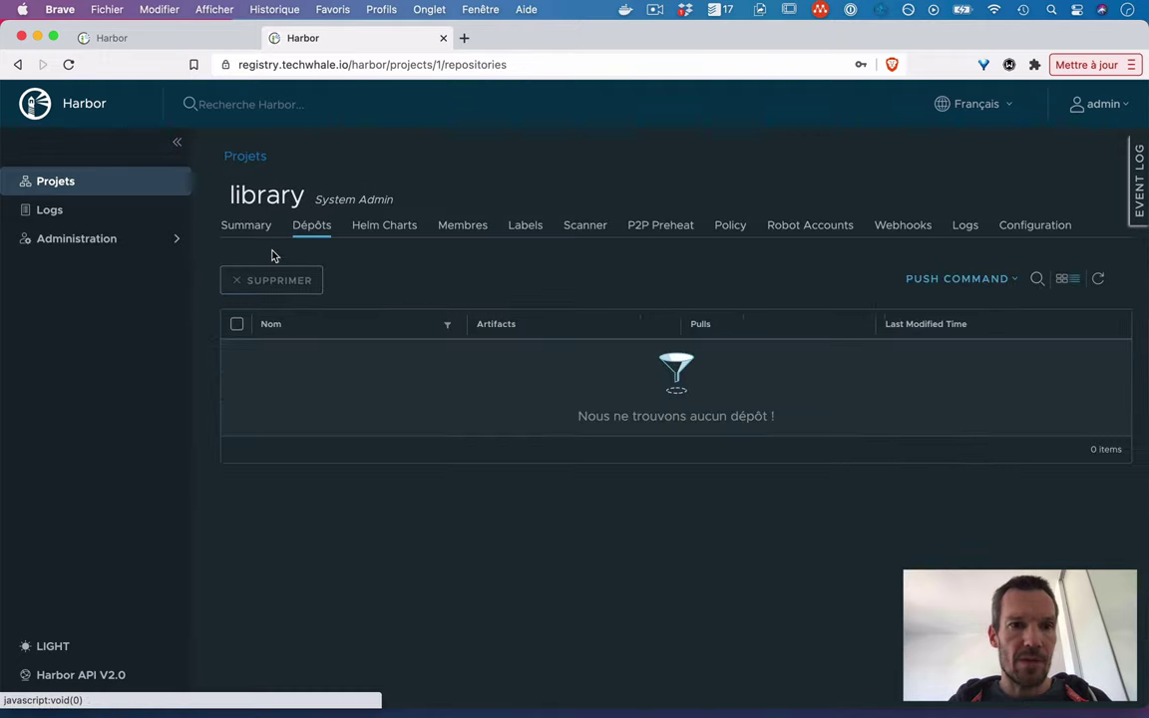
pyautogui.click(254, 159)
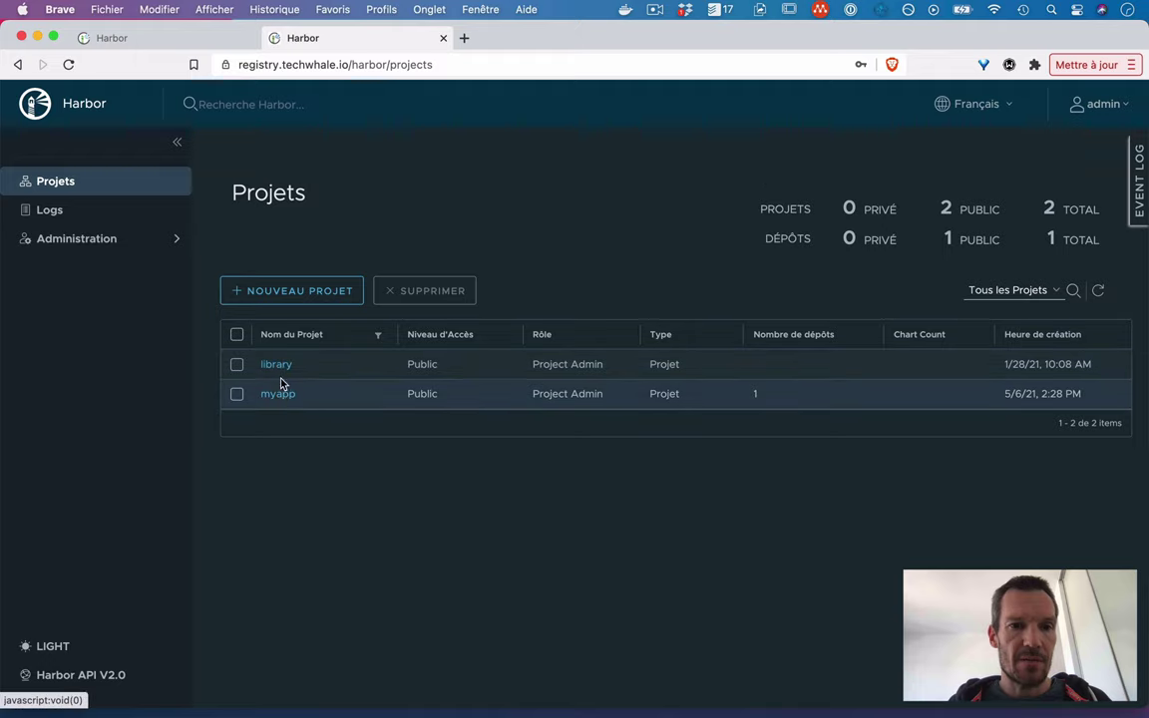
pyautogui.click(278, 394)
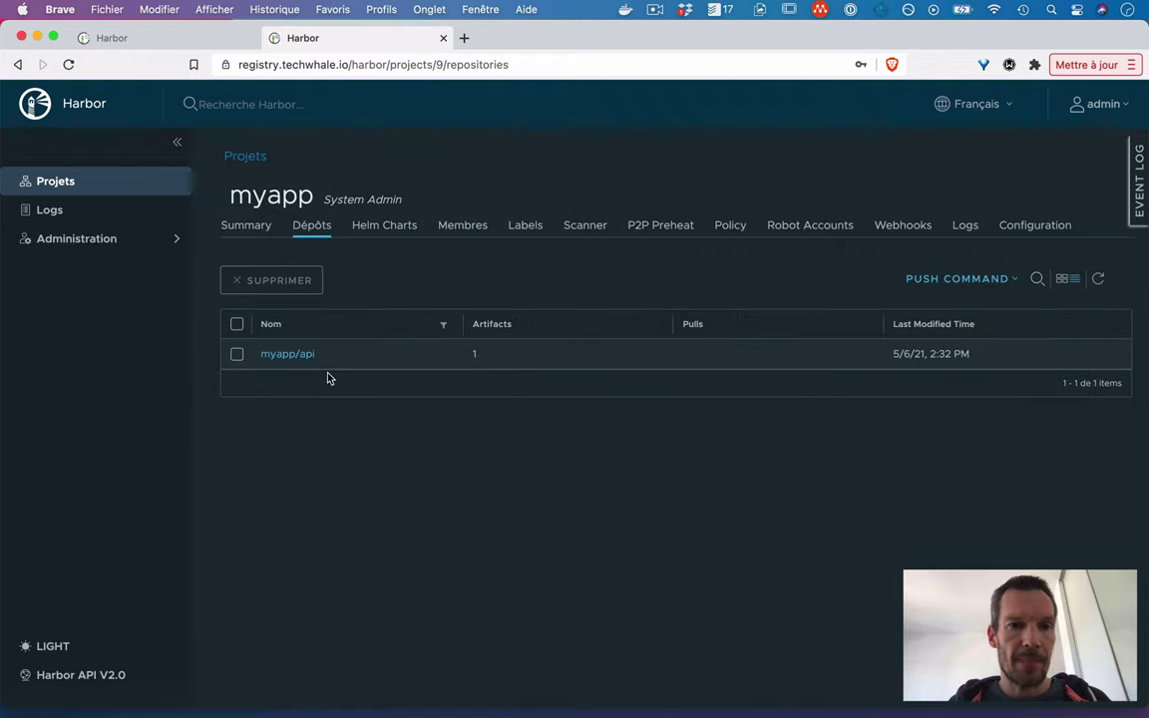
pyautogui.click(295, 357)
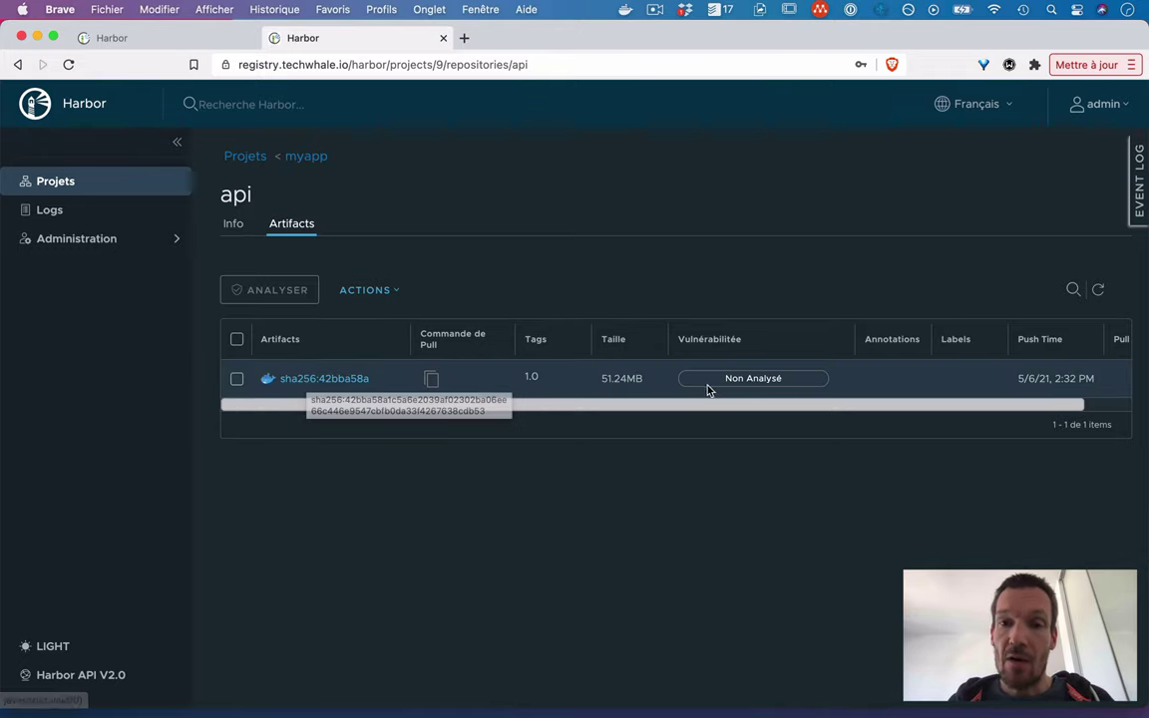
# Open the api artifact tagged 1.0, run a vulnerability scan on it and review the reported vulnerabilities
pyautogui.click(319, 379)
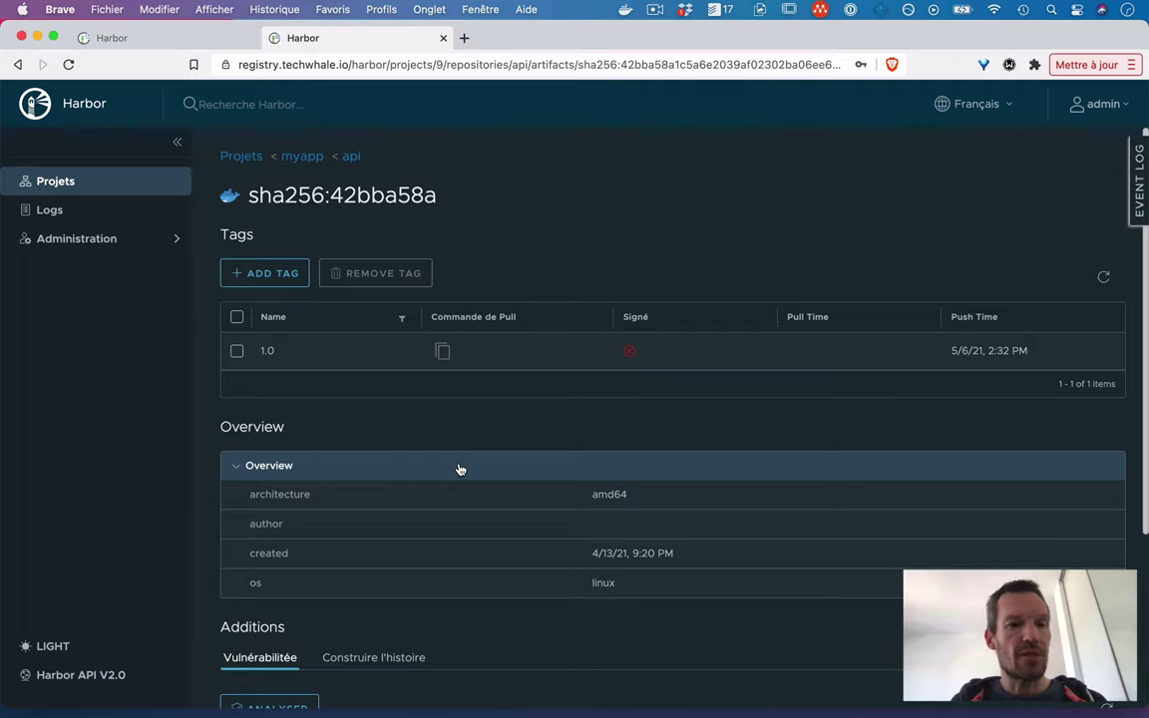
pyautogui.scroll(-5, 460, 470)
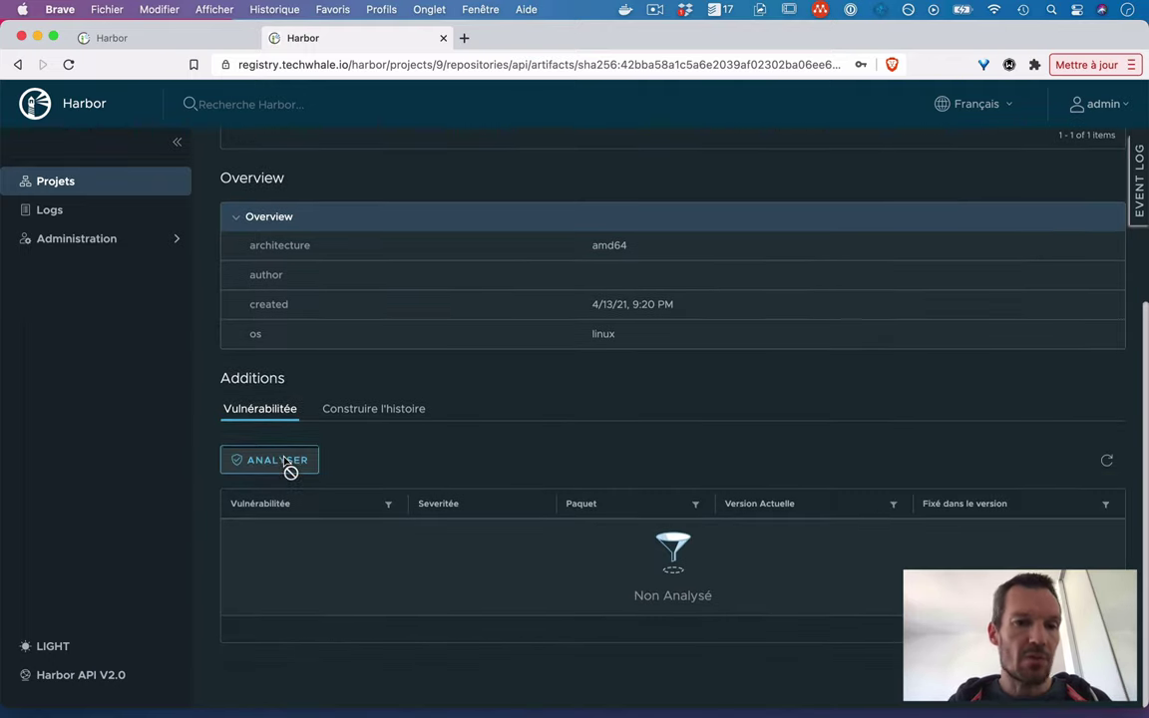
pyautogui.click(284, 461)
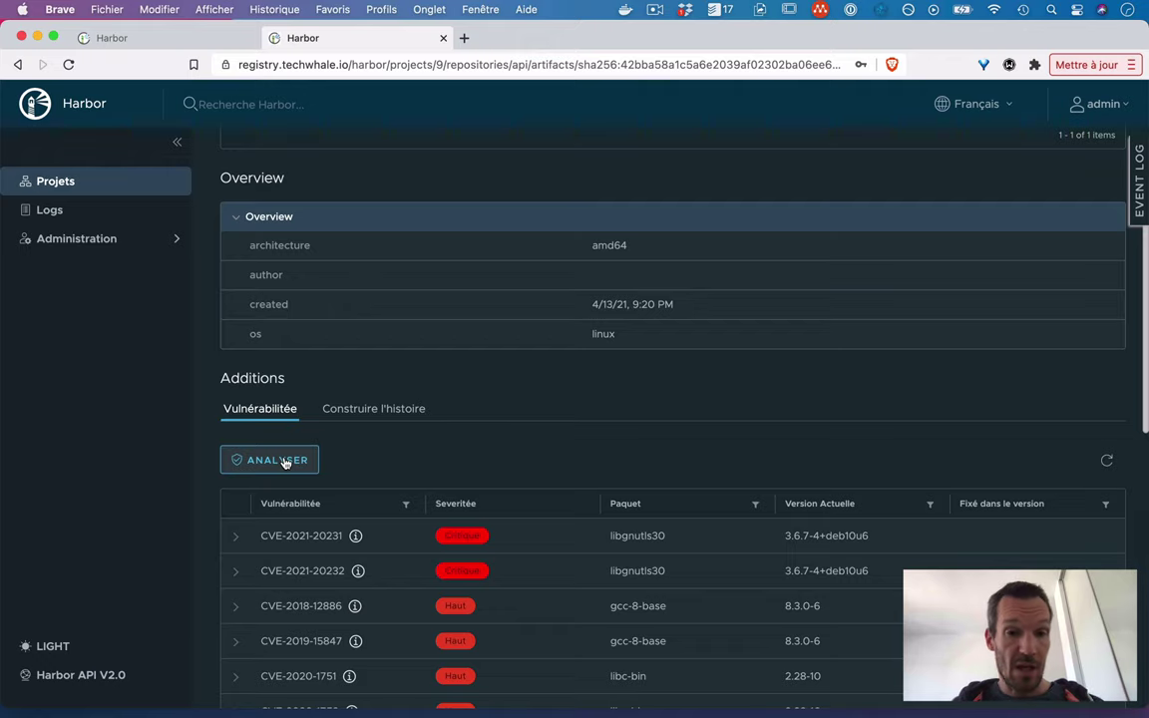
pyautogui.scroll(-4, 544, 496)
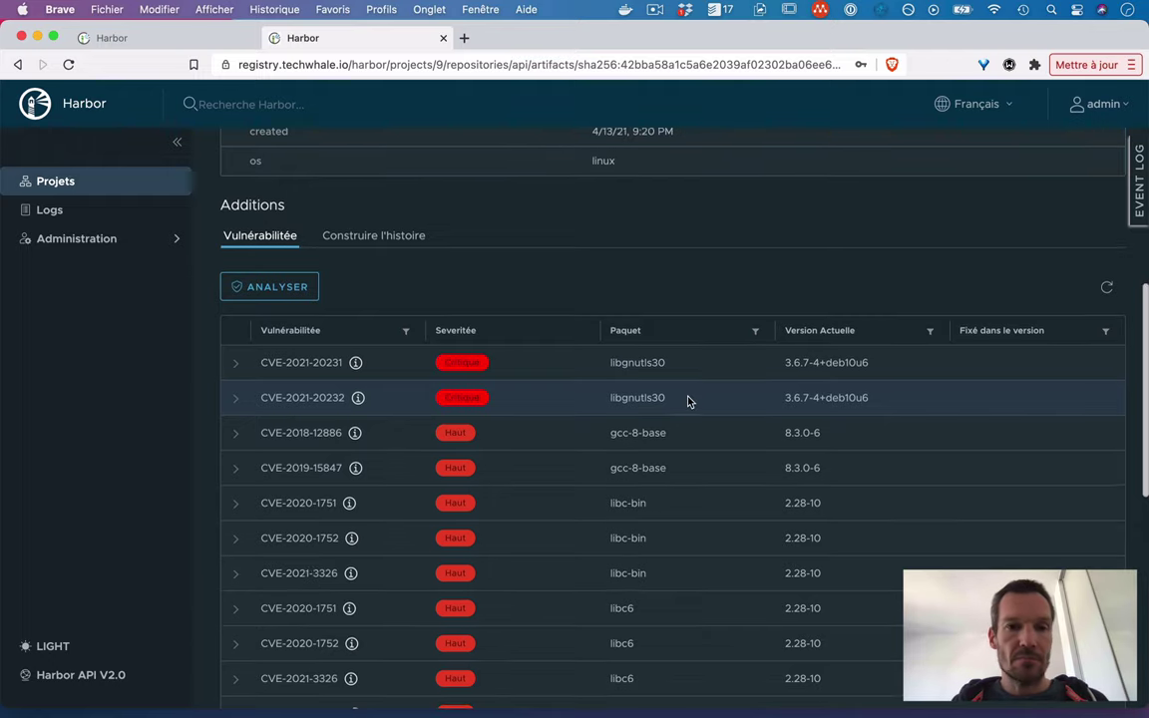
pyautogui.scroll(3, 688, 402)
pyautogui.scroll(3, 689, 401)
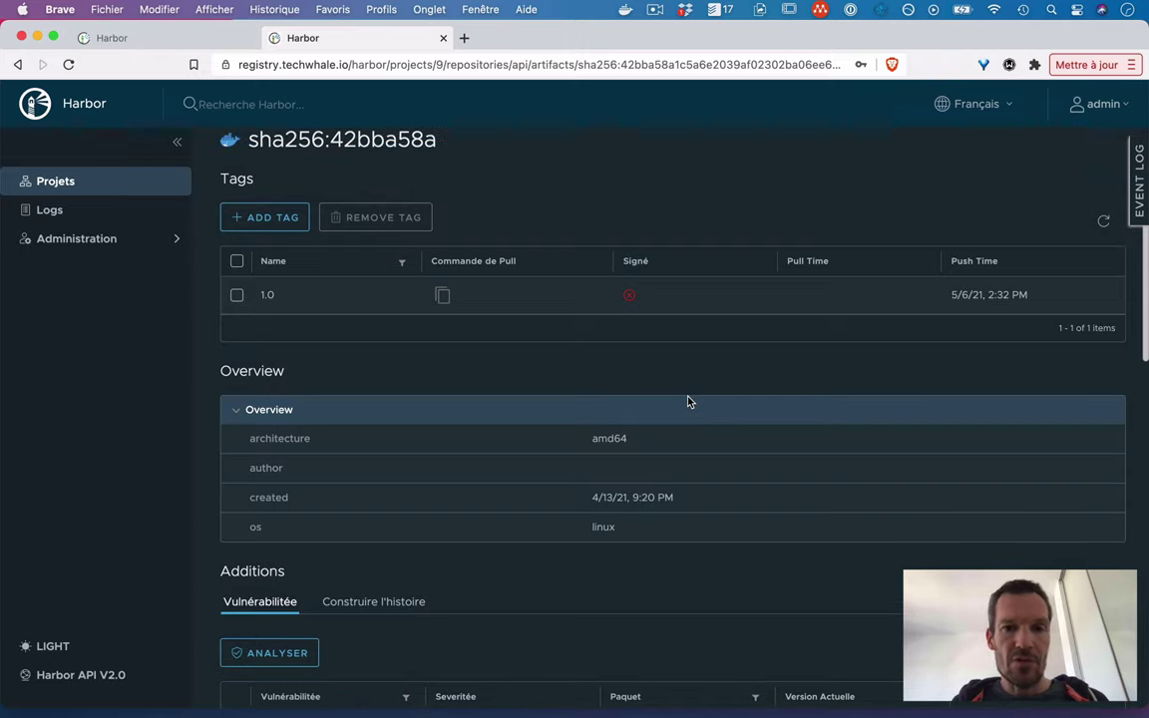
pyautogui.scroll(2, 688, 401)
# In the myapp project's configuration, enable automatic scanning on push, block deployment of images with vulnerabilities of severity Haut and above, and save
pyautogui.click(302, 156)
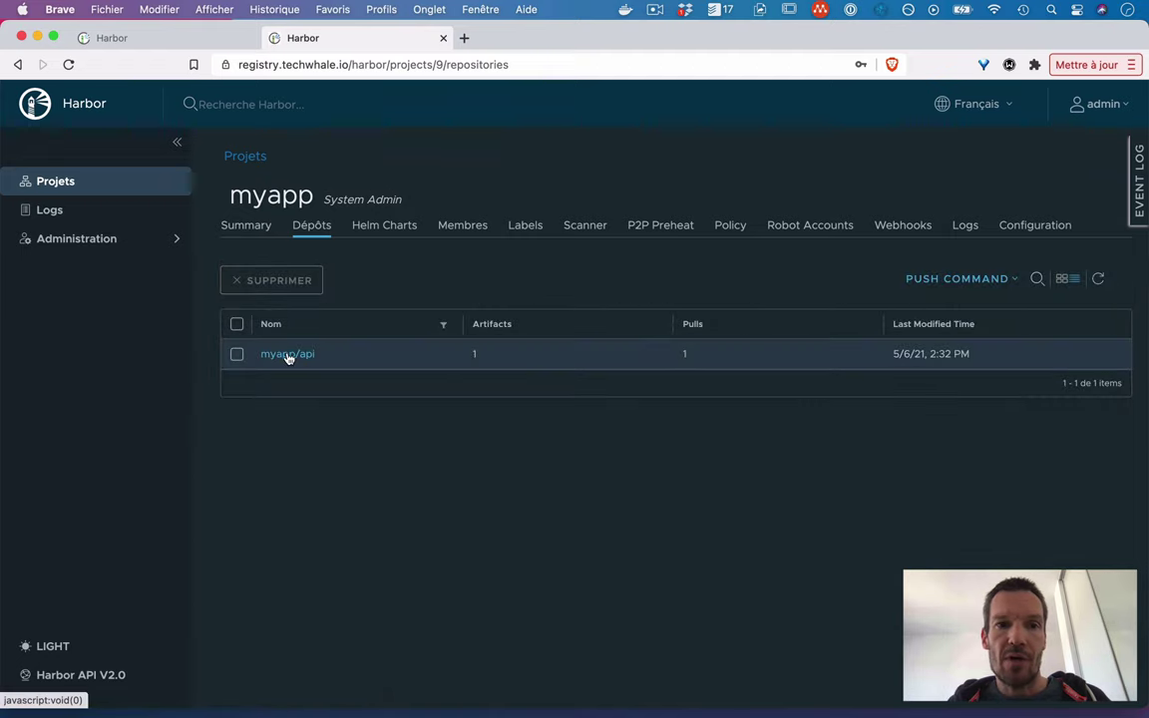
pyautogui.click(1020, 227)
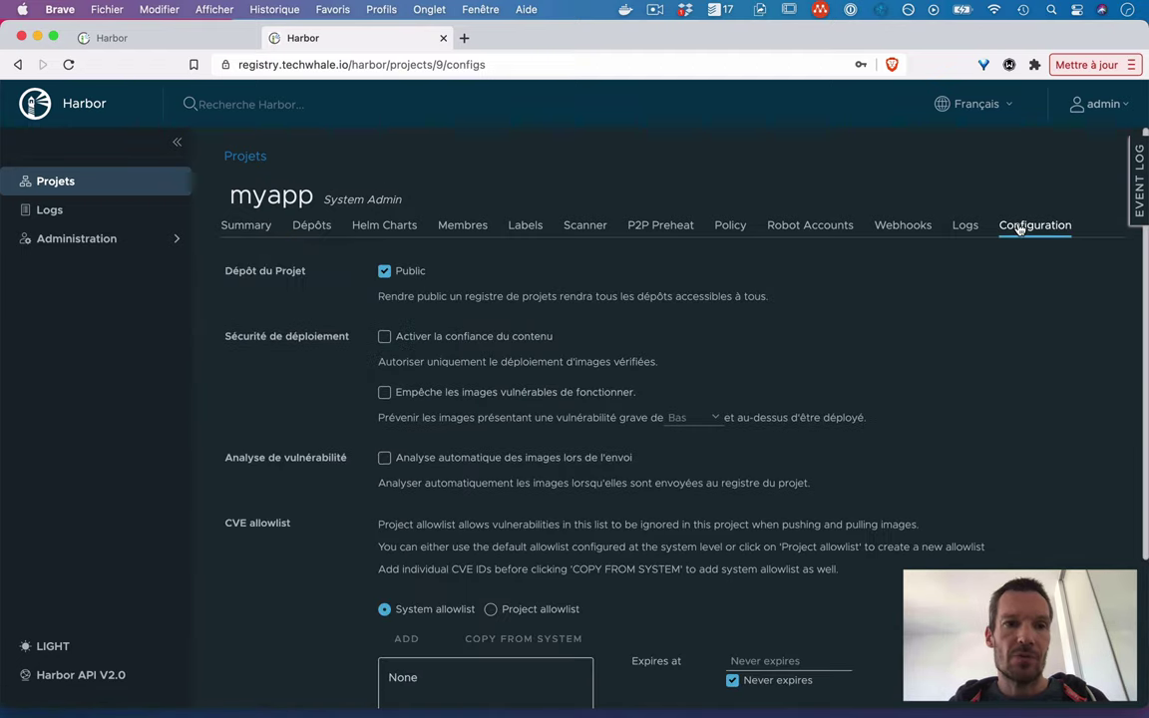
pyautogui.click(384, 458)
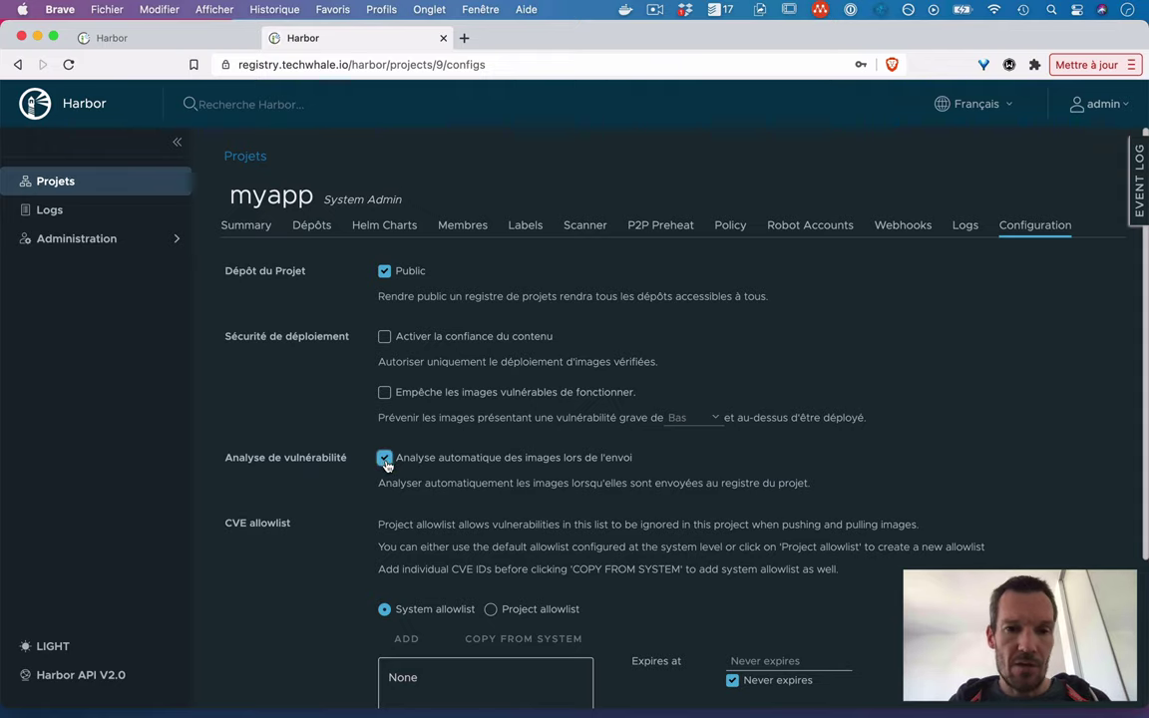
pyautogui.click(385, 393)
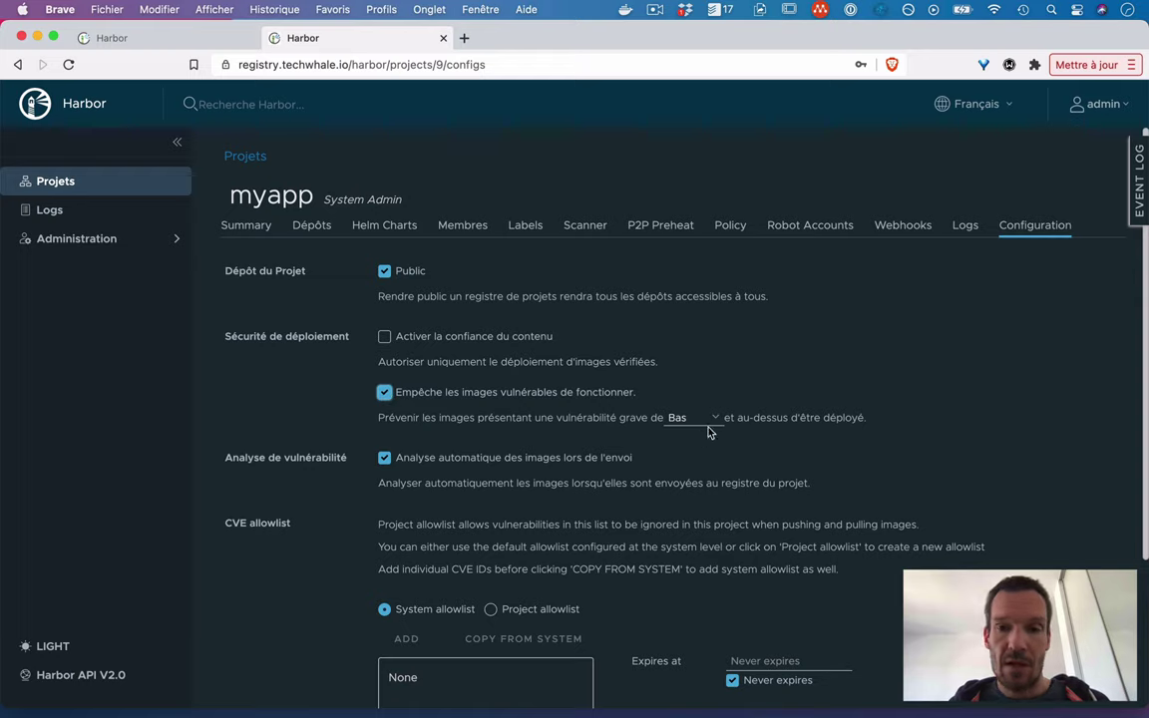
pyautogui.click(686, 417)
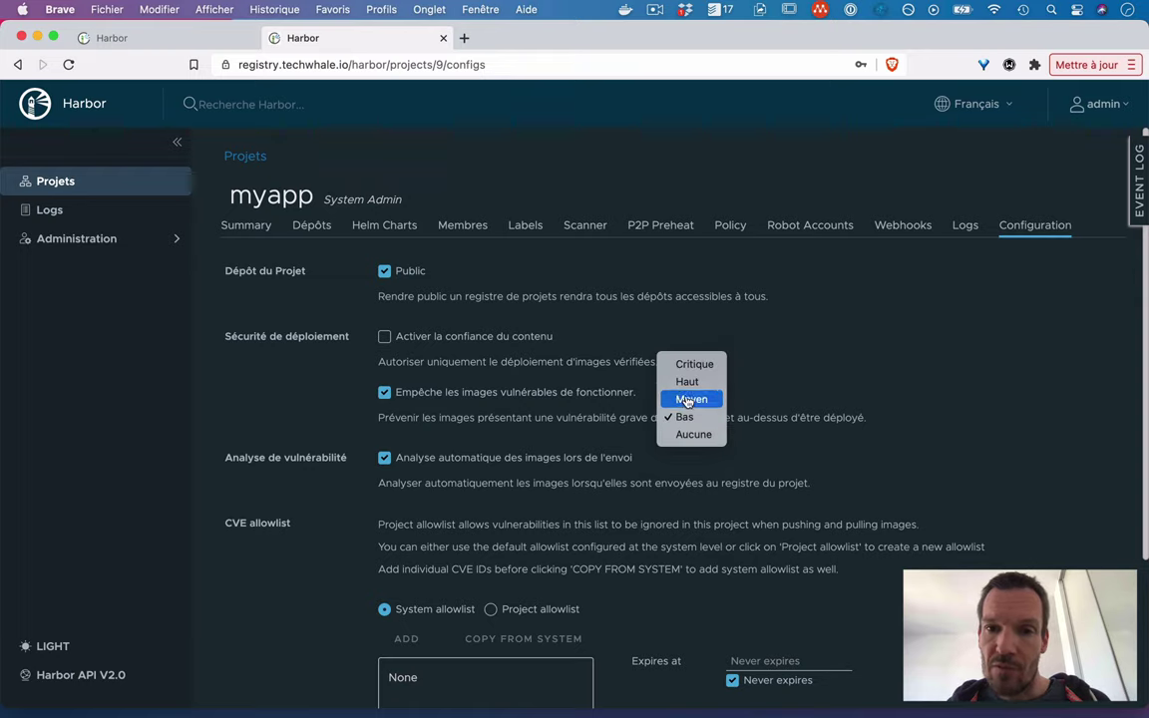
pyautogui.click(688, 381)
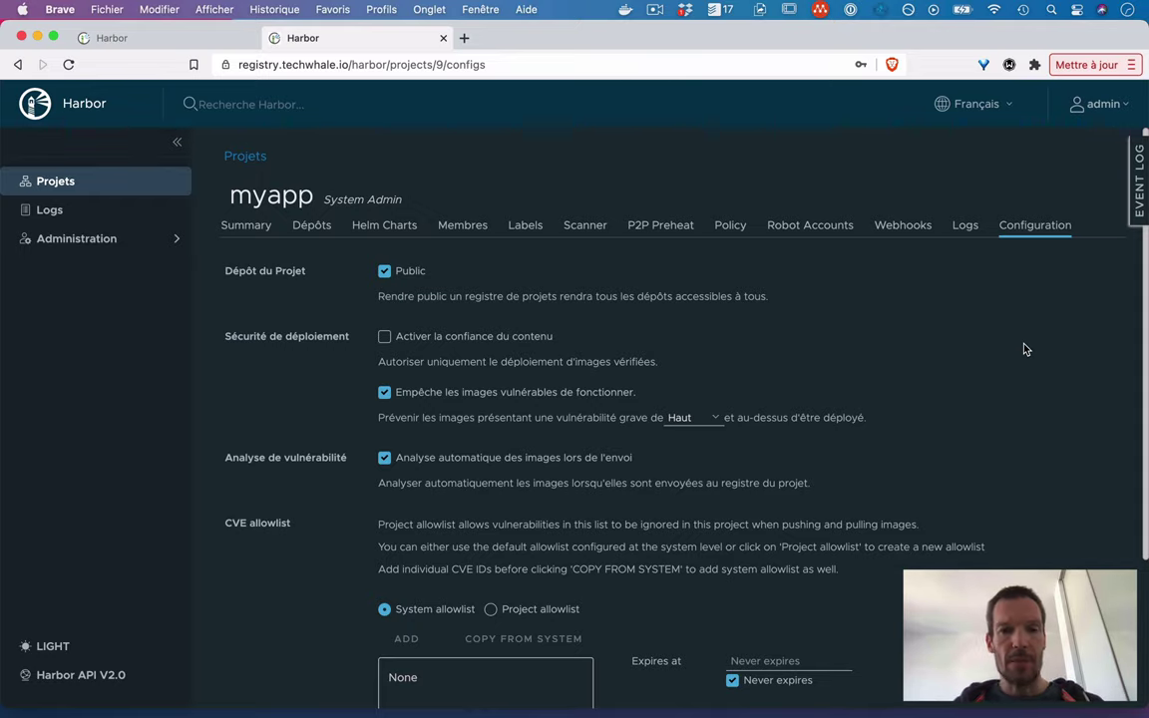
pyautogui.scroll(-3, 1026, 350)
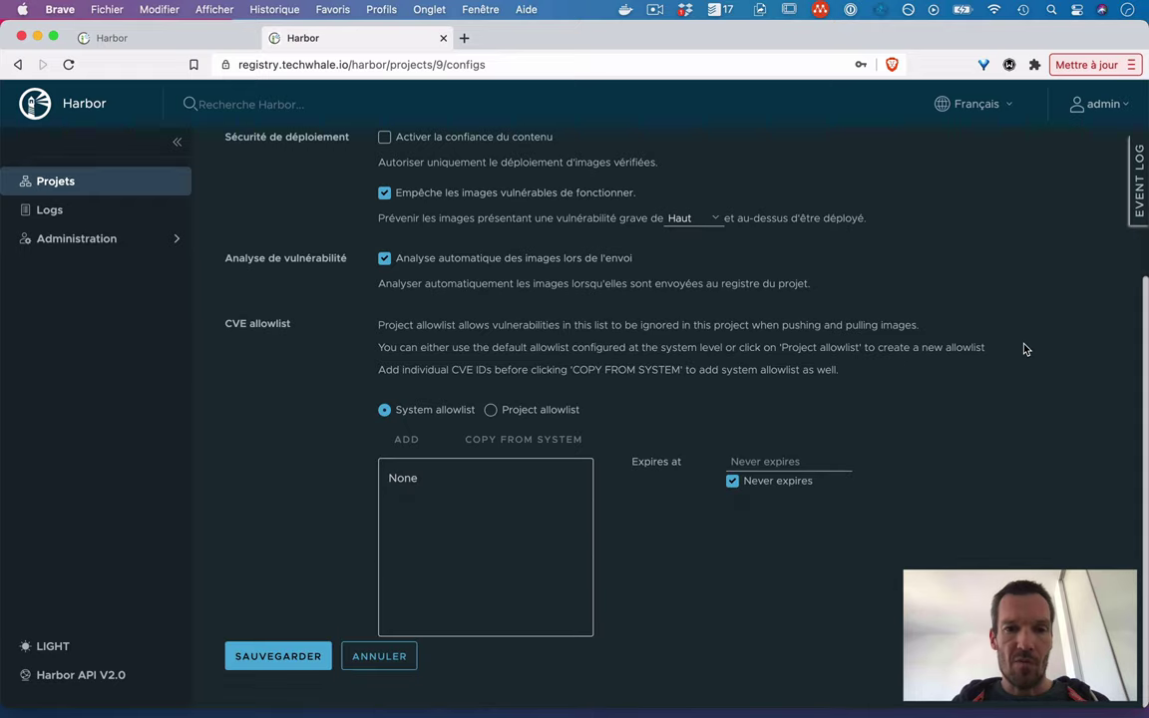
pyautogui.click(269, 658)
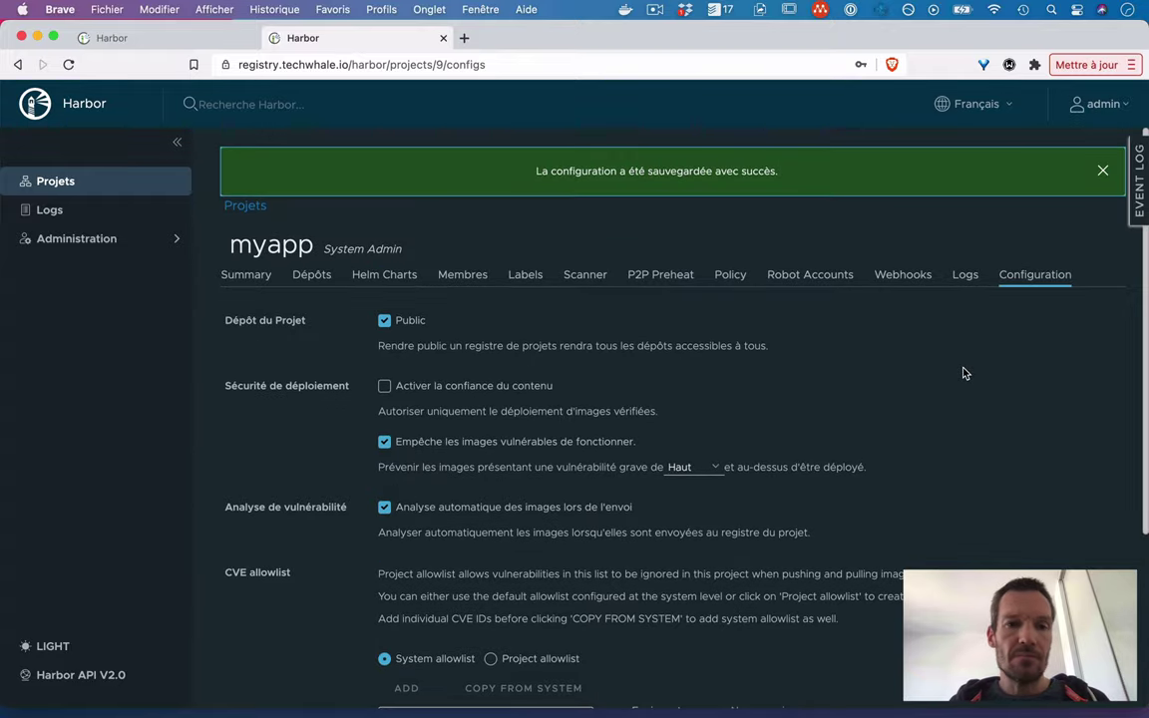
# Switch to the terminal, clear it and pull the mongo:3.4 image with docker image pull
pyautogui.press('super+Tab')
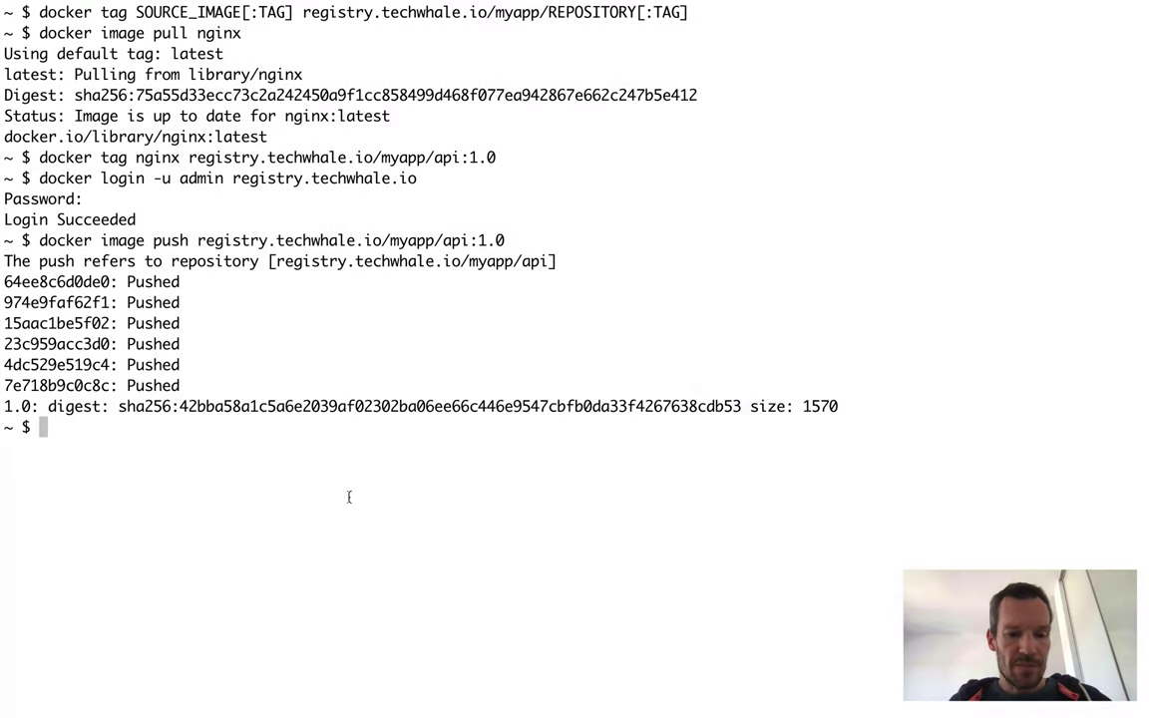
pyautogui.write('clear')
pyautogui.press('Return')
pyautogui.write('docker image ')
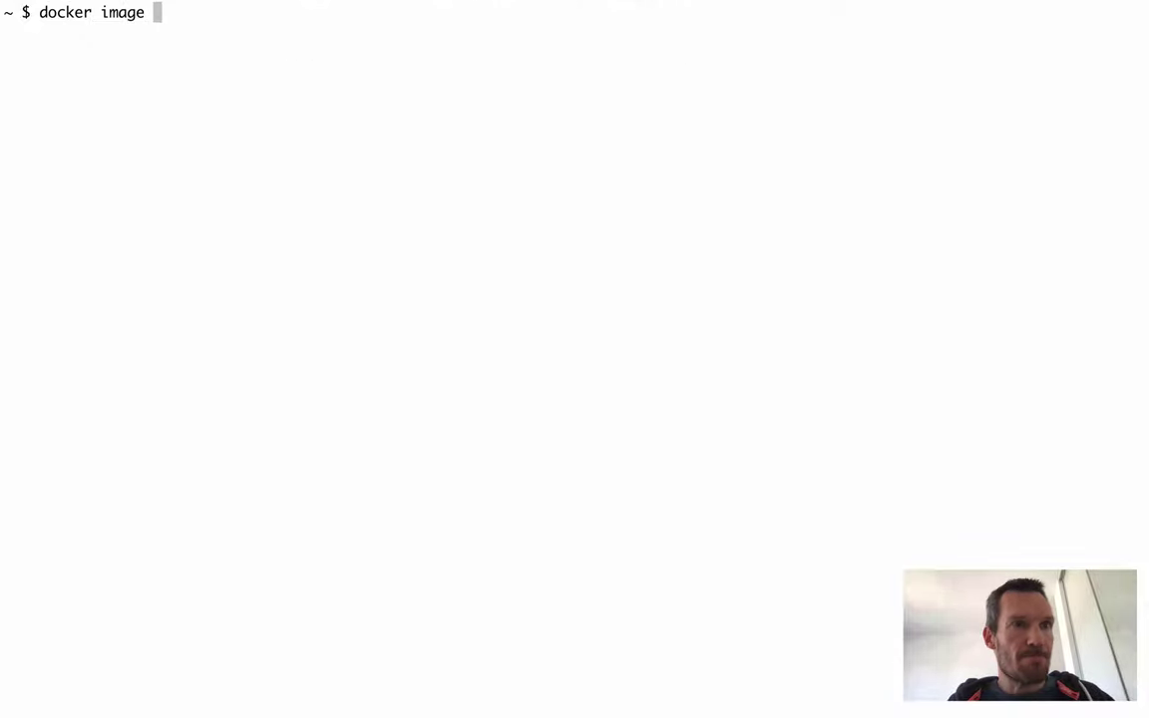
pyautogui.write('pull mongo')
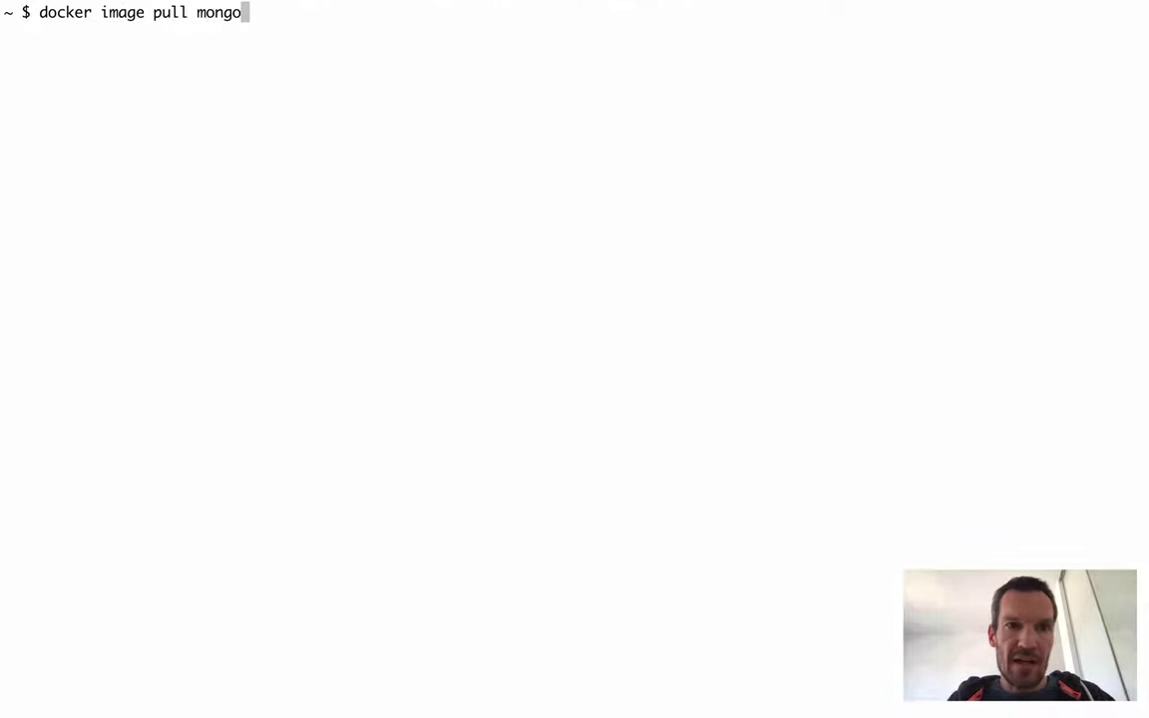
pyautogui.write(':3.4')
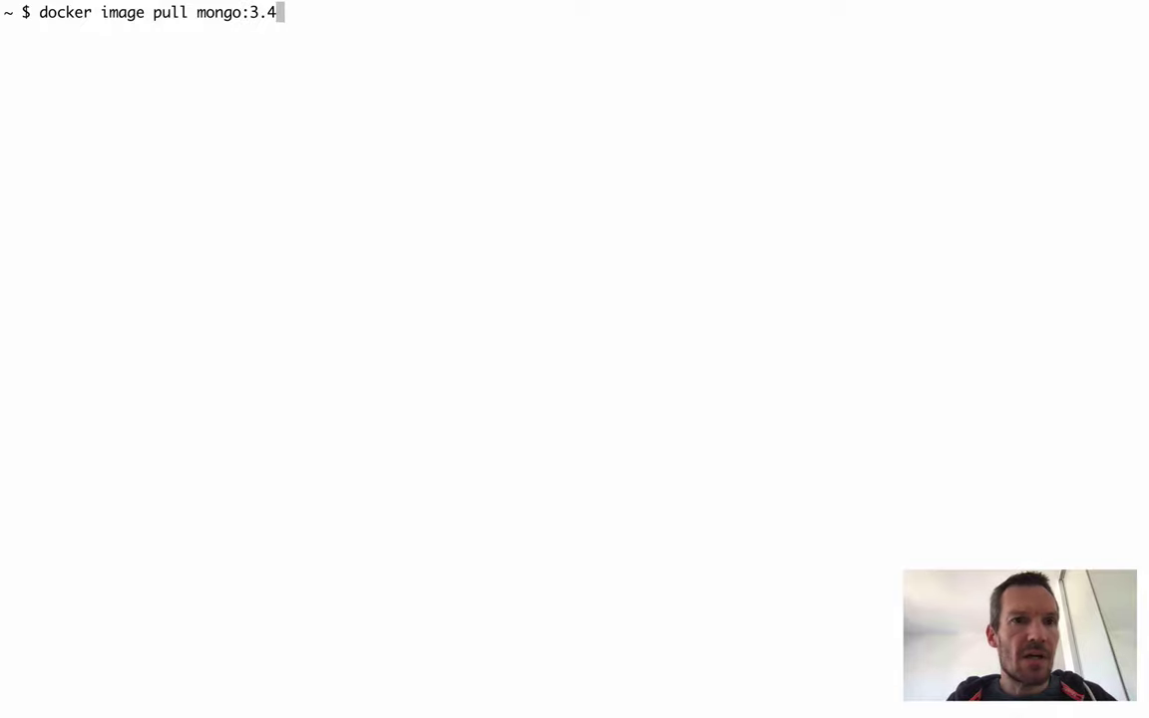
pyautogui.press('Return')
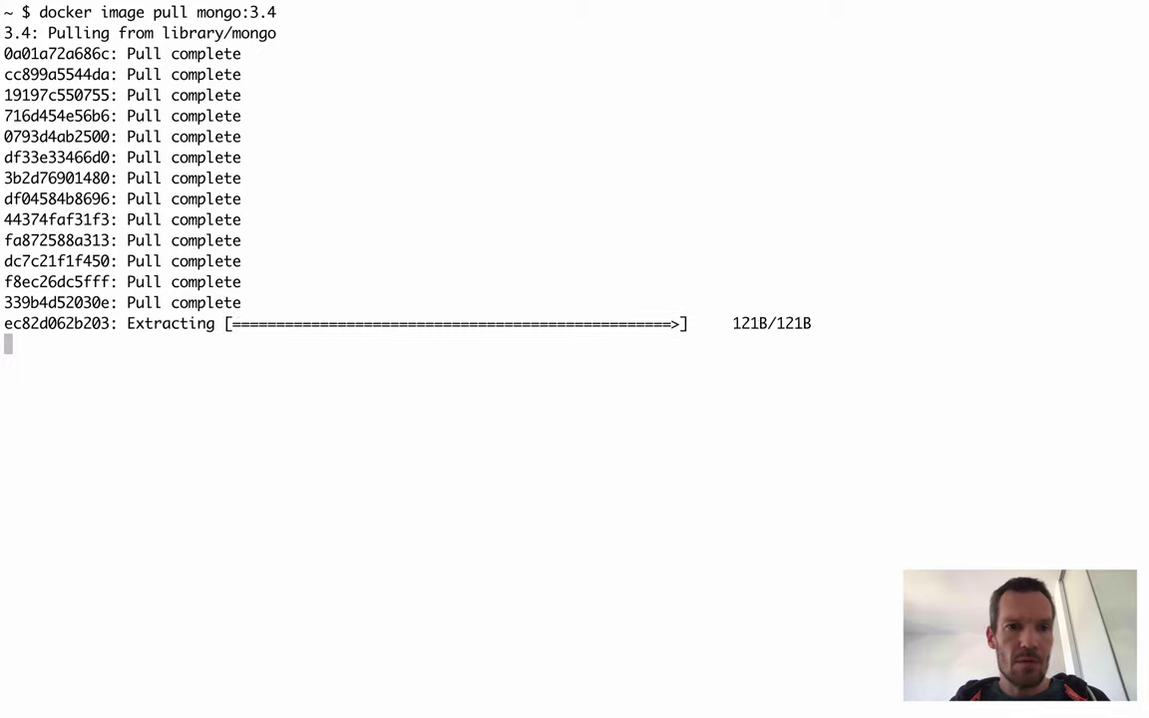
# Adapt the earlier docker tag command to tag mongo:3.4 as registry.techwhale.io/myapp/db:1.0 and run it
pyautogui.press('Up')
pyautogui.press('Up')
pyautogui.press('Up')
pyautogui.press('Up')
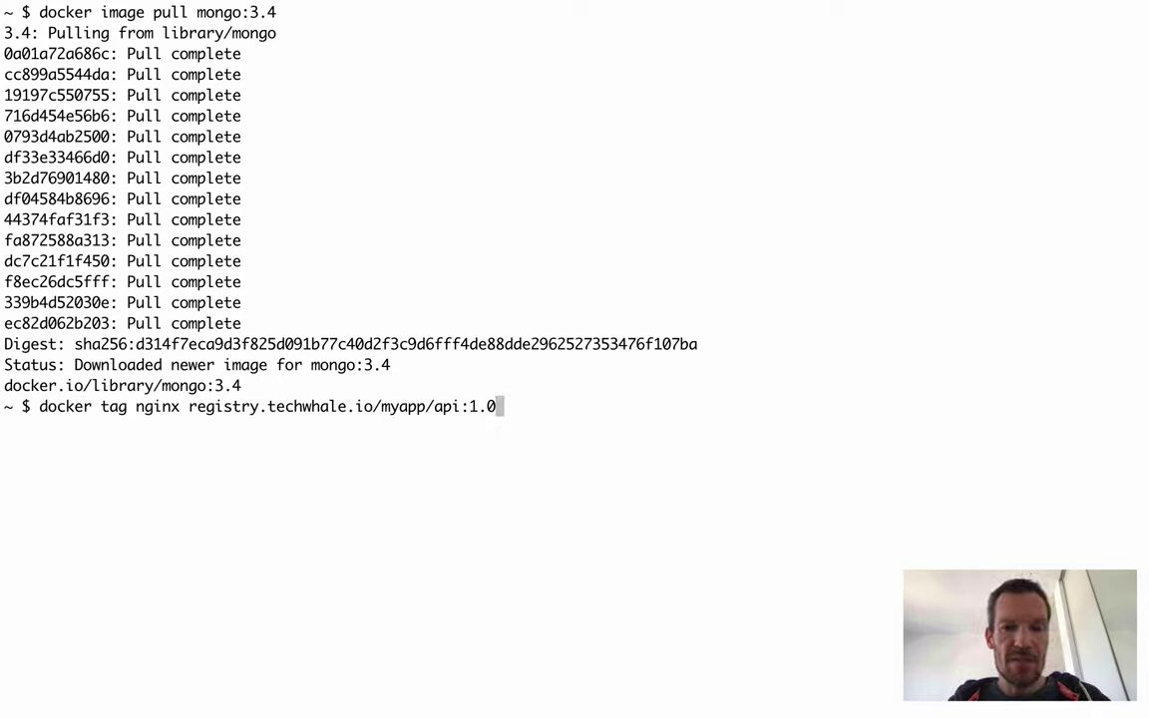
pyautogui.press('Left')
pyautogui.press('Left')
pyautogui.press('Left')
pyautogui.press('Left')
pyautogui.press('BackSpace')
pyautogui.press('BackSpace')
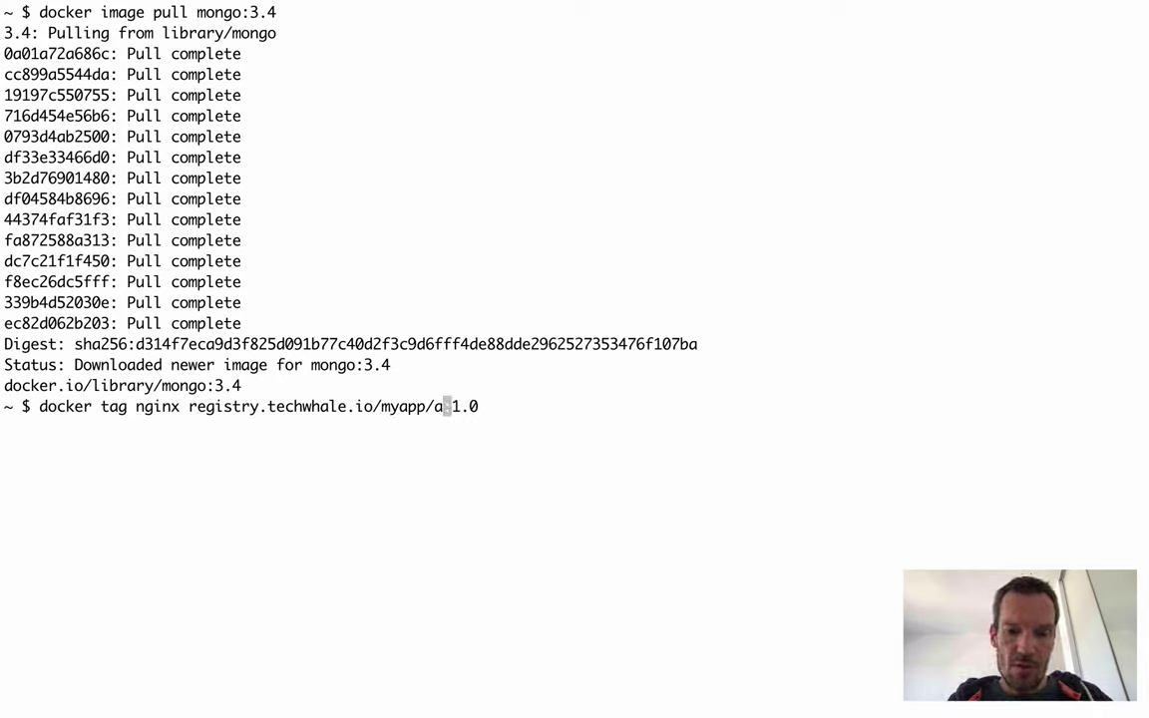
pyautogui.press('BackSpace')
pyautogui.write('db')
pyautogui.press('Left')
pyautogui.press('Left')
pyautogui.press('Left')
pyautogui.press('Left')
pyautogui.press('Left')
pyautogui.press('Left')
pyautogui.press('Left')
pyautogui.press('Left')
pyautogui.press('Left')
pyautogui.press('Left')
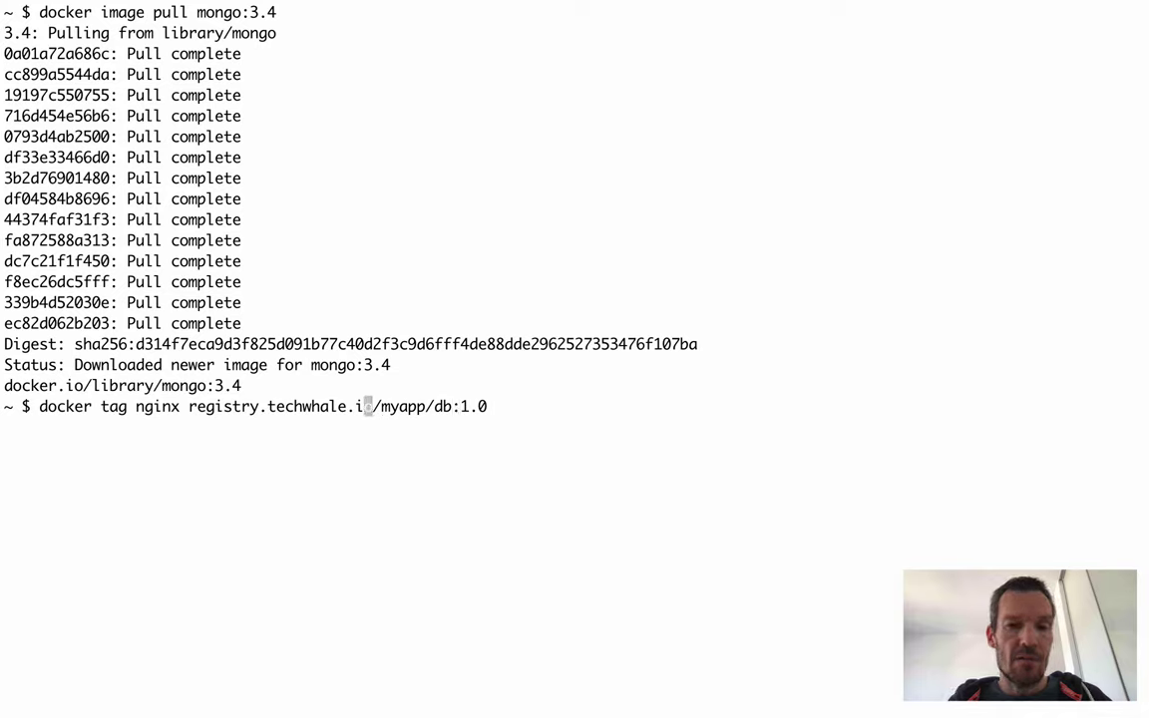
pyautogui.press('Left')
pyautogui.press('Left')
pyautogui.press('Left')
pyautogui.press('Left')
pyautogui.press('Left')
pyautogui.press('Left')
pyautogui.press('Left')
pyautogui.press('Left')
pyautogui.press('Left')
pyautogui.press('Left')
pyautogui.press('Left')
pyautogui.press('Left')
pyautogui.press('Left')
pyautogui.press('Left')
pyautogui.press('Left')
pyautogui.press('Left')
pyautogui.press('Left')
pyautogui.press('Left')
pyautogui.press('Left')
pyautogui.press('Left')
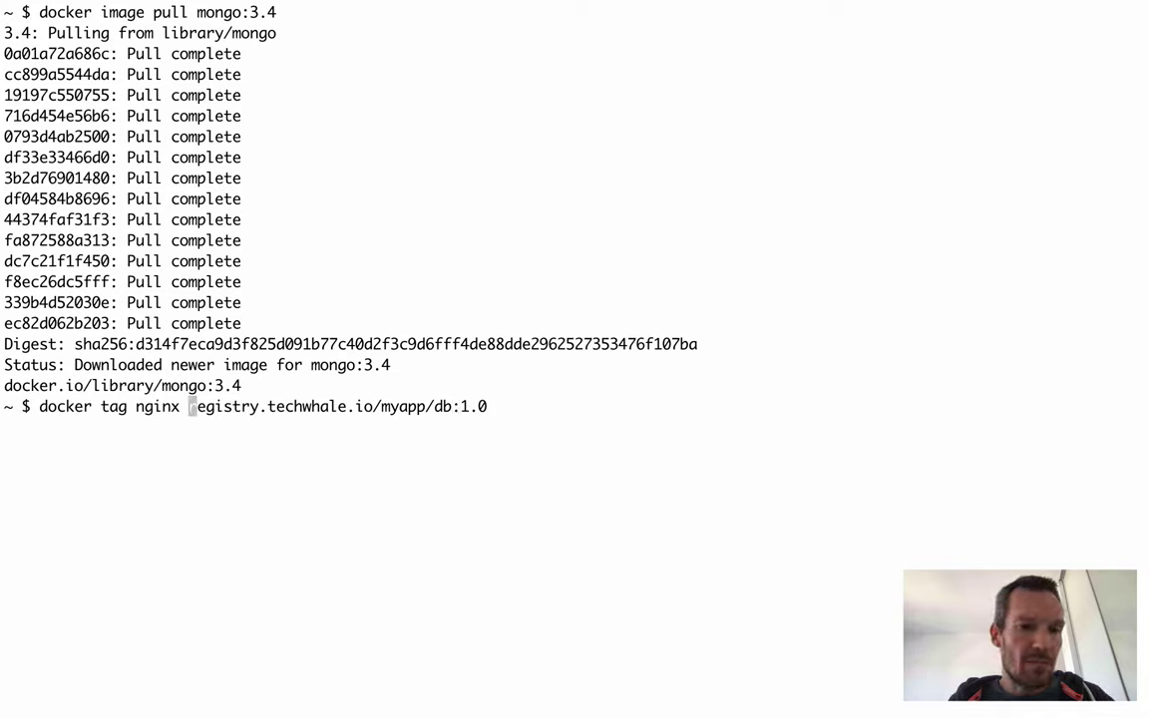
pyautogui.press('Left')
pyautogui.press('BackSpace')
pyautogui.press('BackSpace')
pyautogui.press('BackSpace')
pyautogui.press('BackSpace')
pyautogui.press('BackSpace')
pyautogui.write('m')
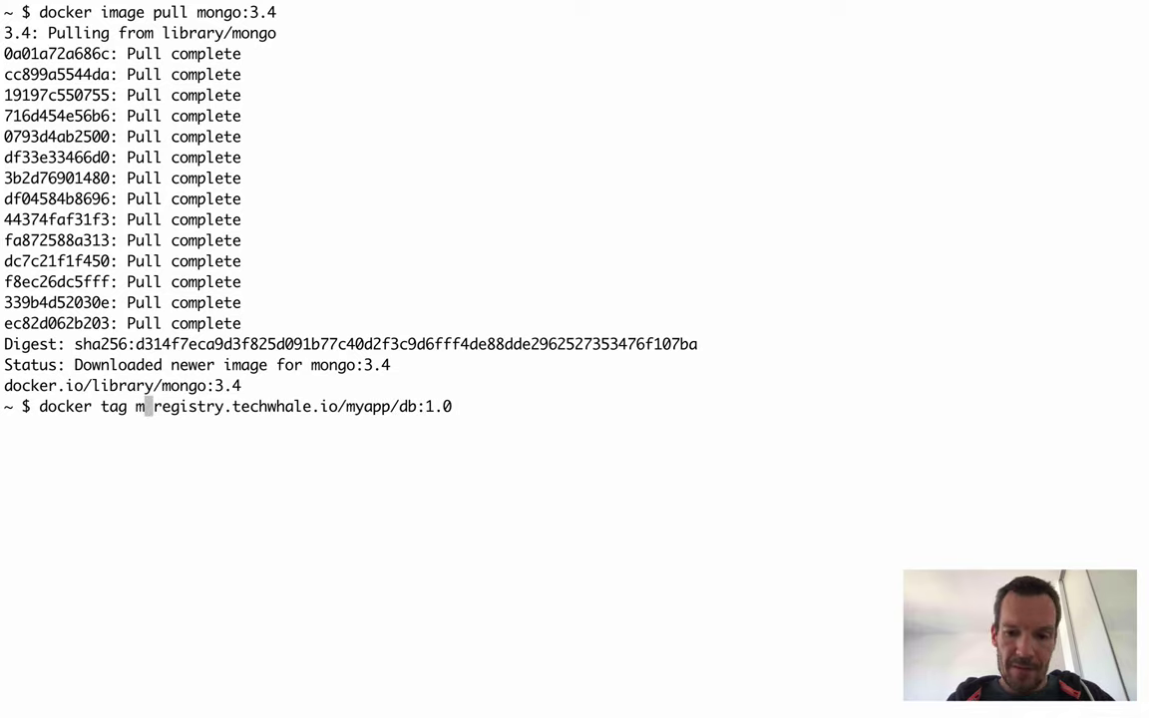
pyautogui.write('ongo:3')
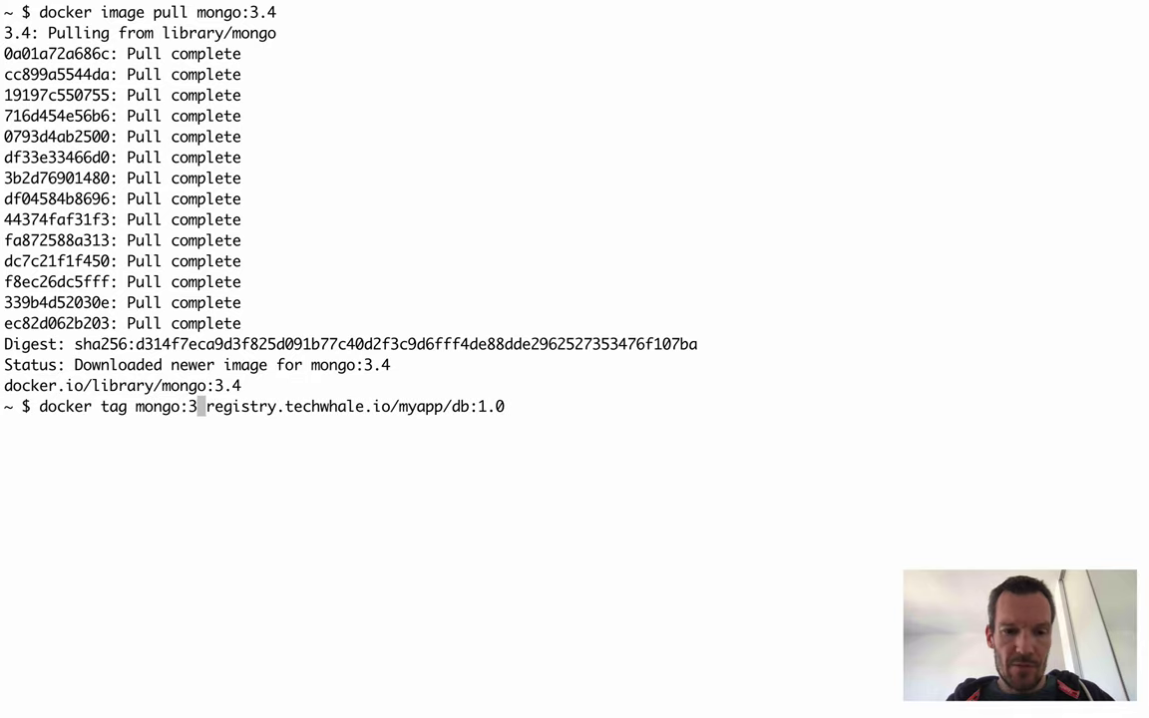
pyautogui.write('.4')
pyautogui.press('Return')
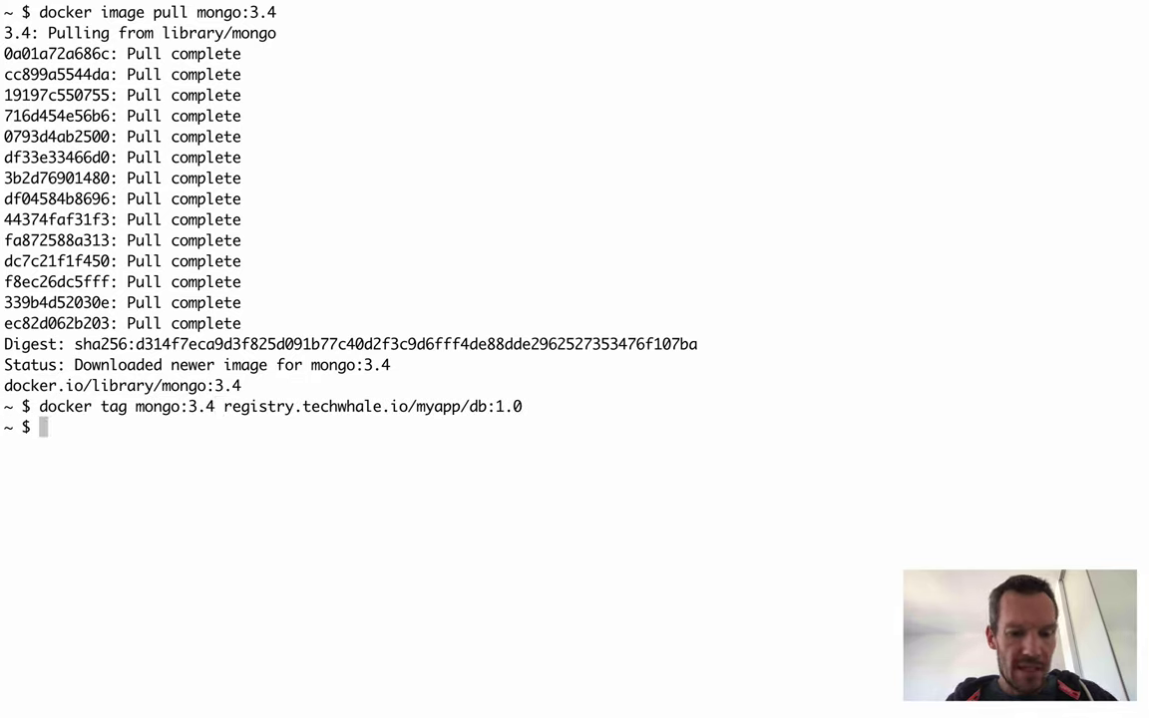
# Push registry.techwhale.io/myapp/db:1.0 to the registry with docker image push
pyautogui.write('docker image pu')
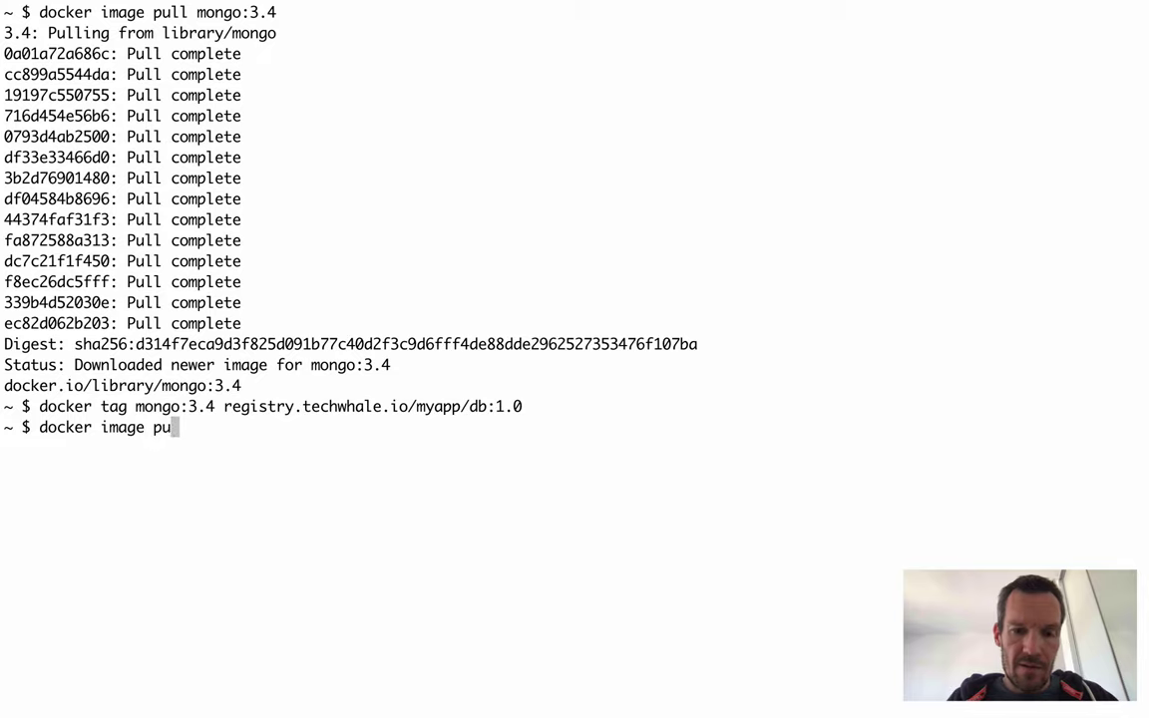
pyautogui.write('sh')
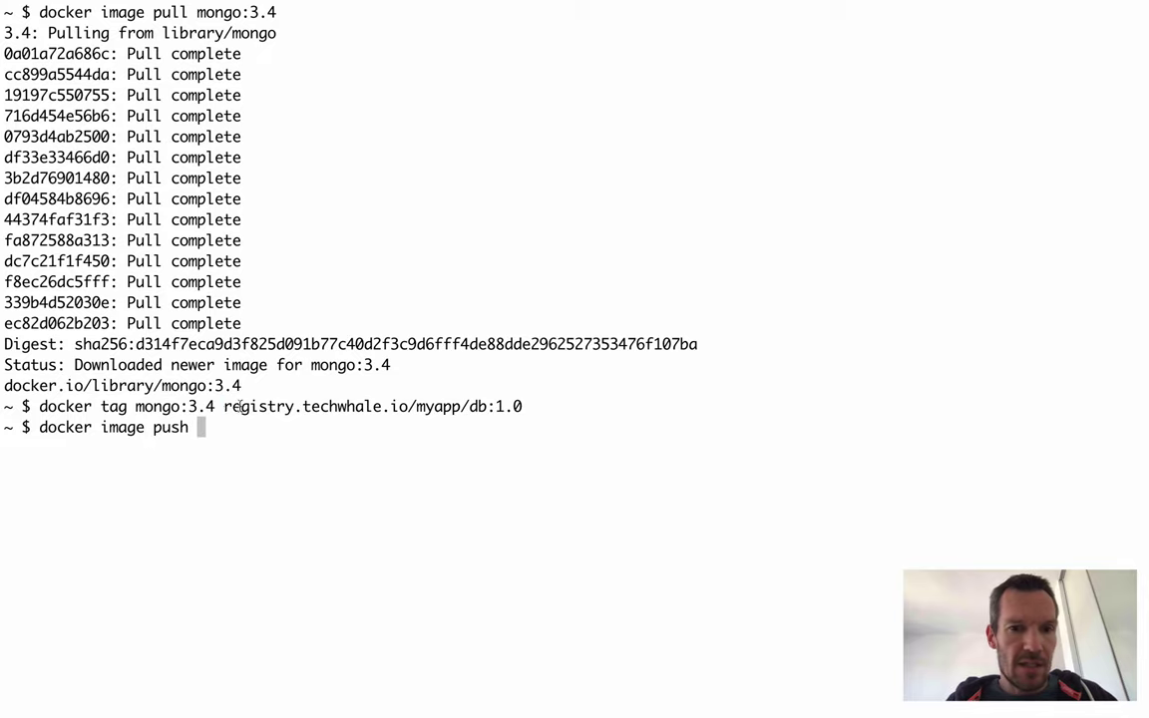
pyautogui.moveTo(224, 406); pyautogui.dragTo(525, 407)
pyautogui.write('registry.techwhale.io/myapp/db:1.0')
pyautogui.press('Return')
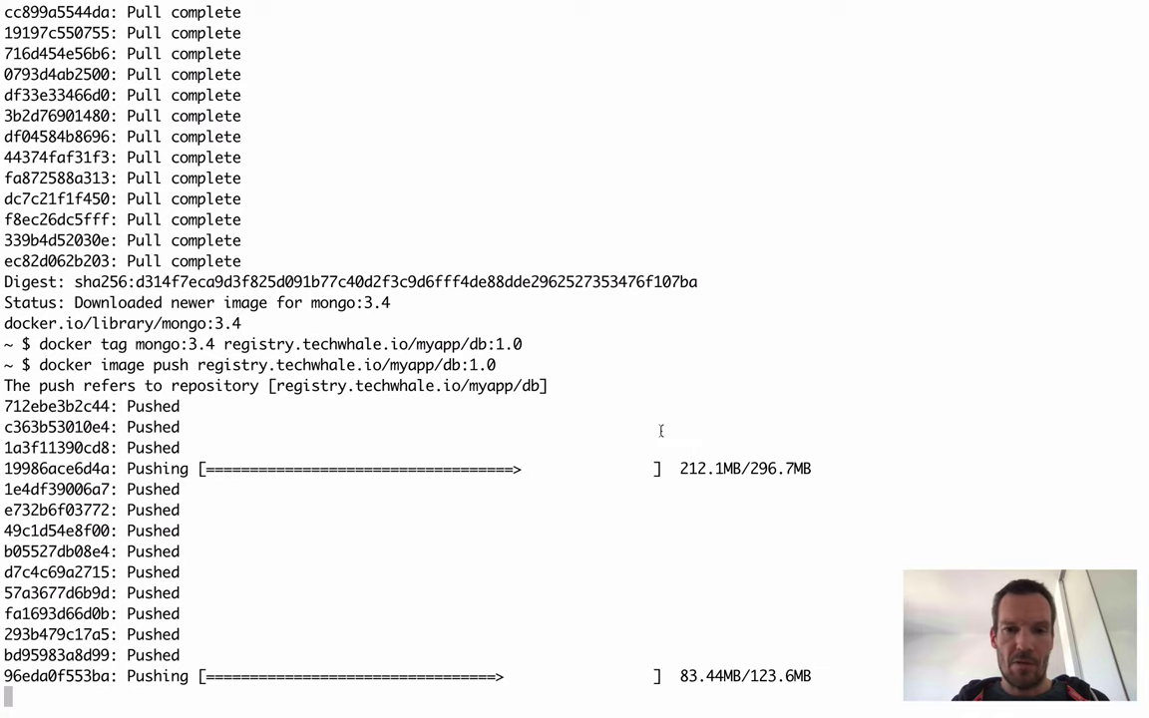
# Switch to Harbor in the browser, reload the myapp project's repositories, open myapp/db and check its artifact's vulnerability scan result
pyautogui.hotkey('ctrl', 'Left')
pyautogui.click(312, 228)
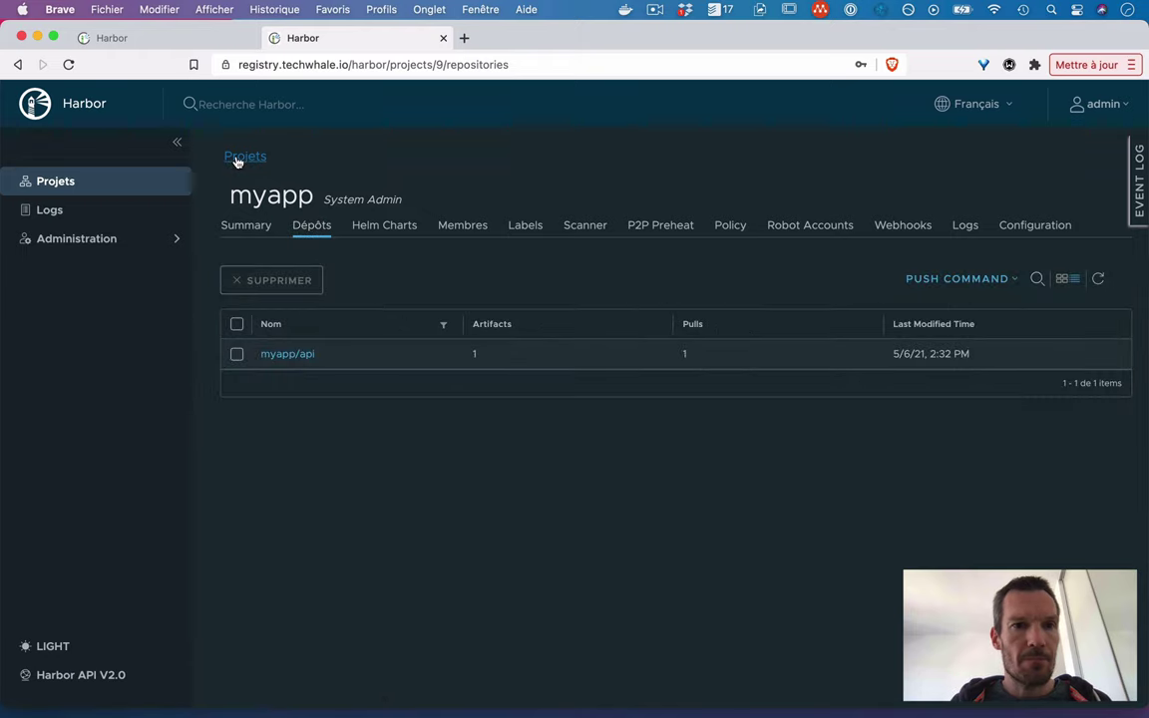
pyautogui.click(68, 64)
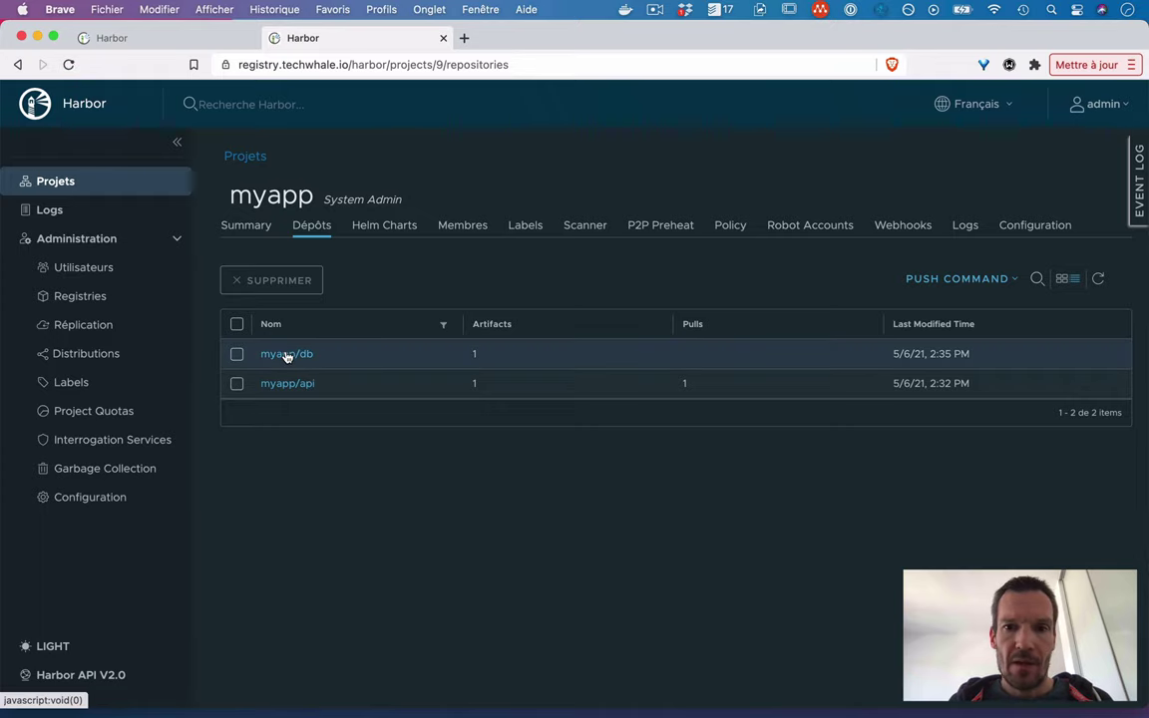
pyautogui.click(286, 355)
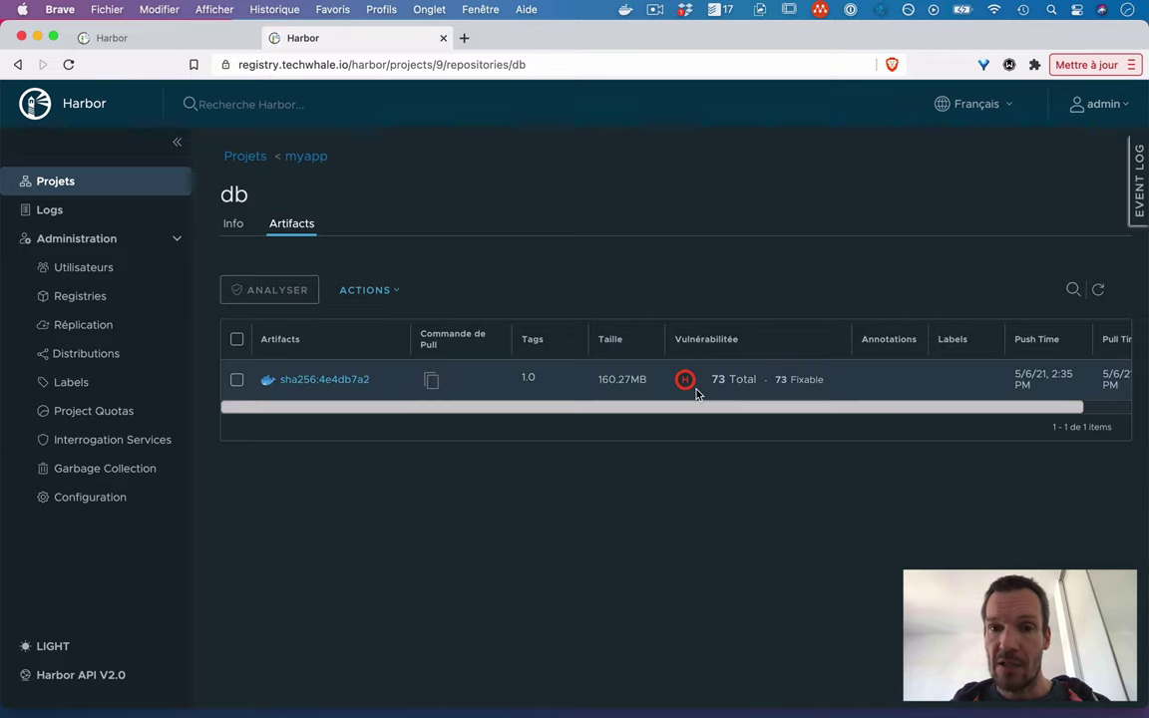
pyautogui.moveTo(685, 385)
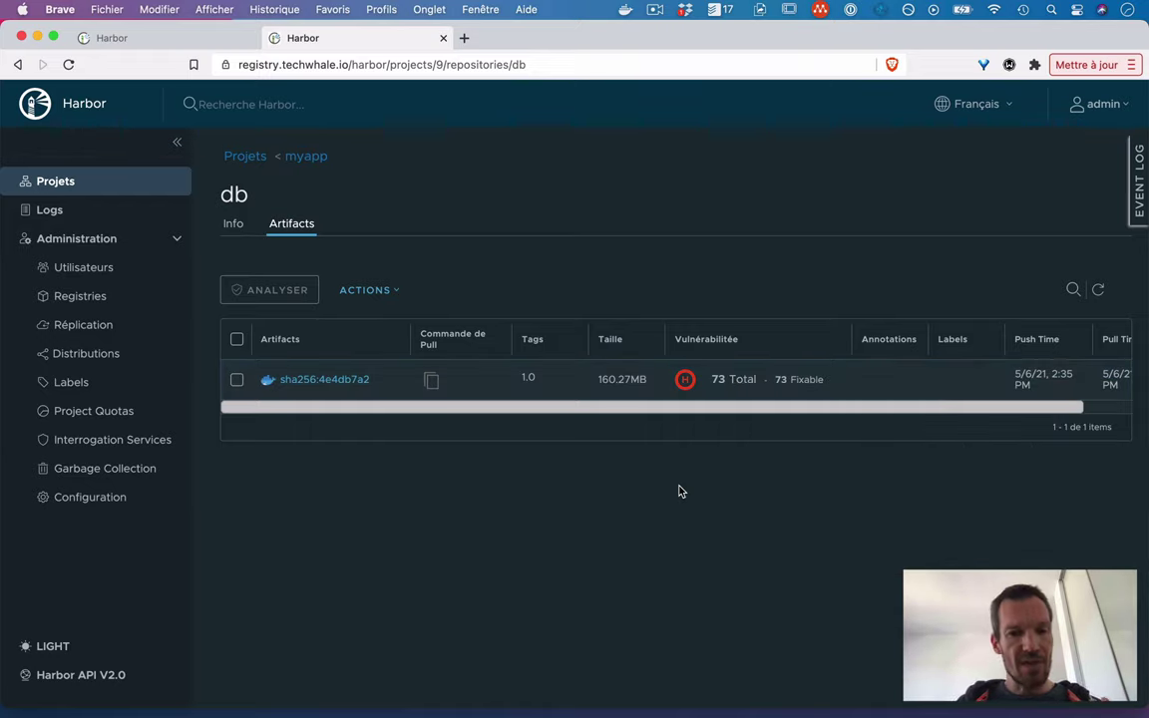
# Switch to the terminal and remove the local mongo:3.4 image with docker image rm
pyautogui.press('super+Tab')
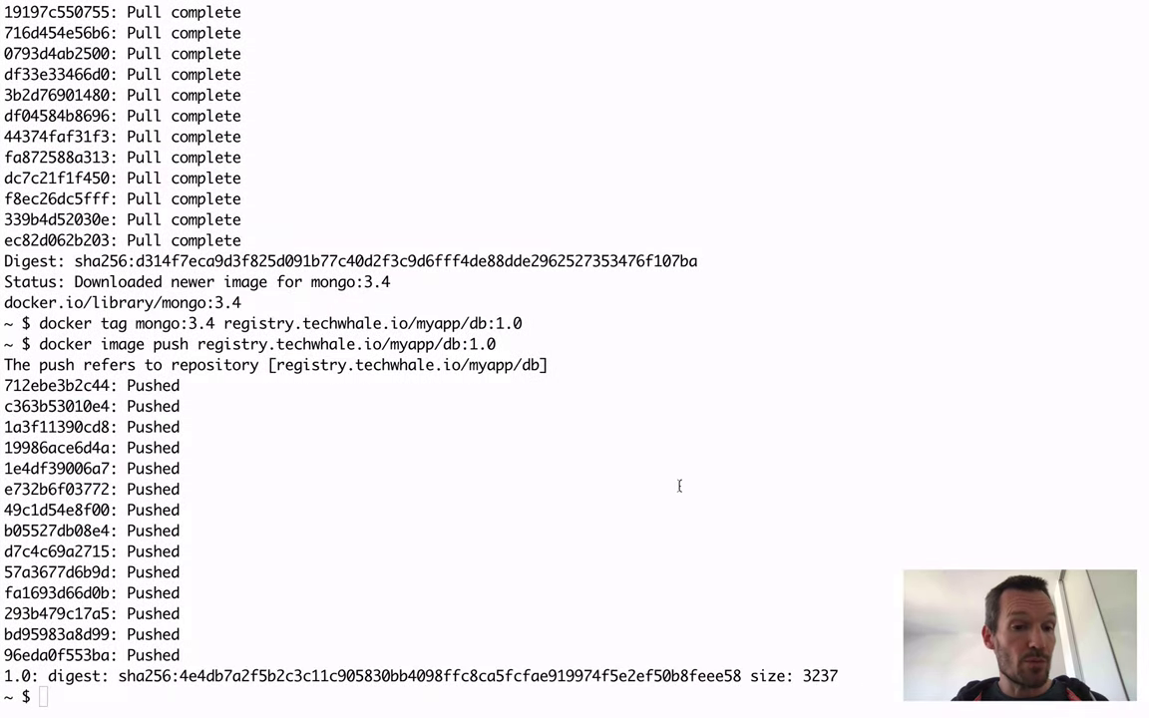
pyautogui.write('docke')
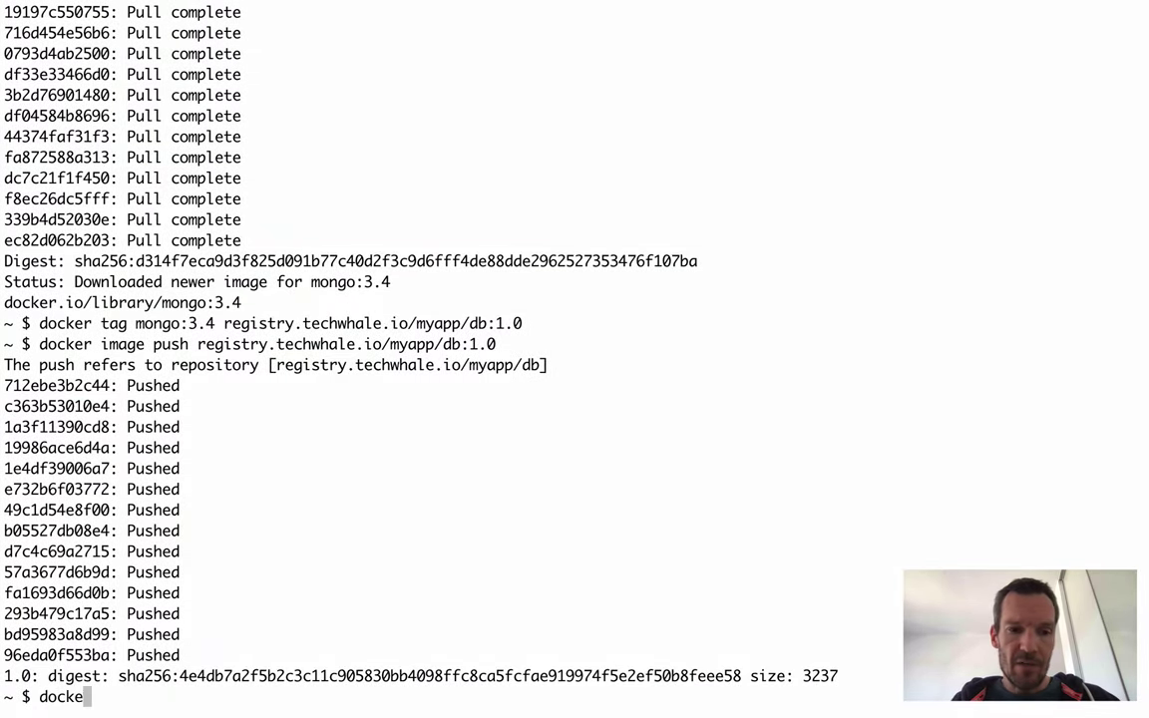
pyautogui.write('r image rm monnga')
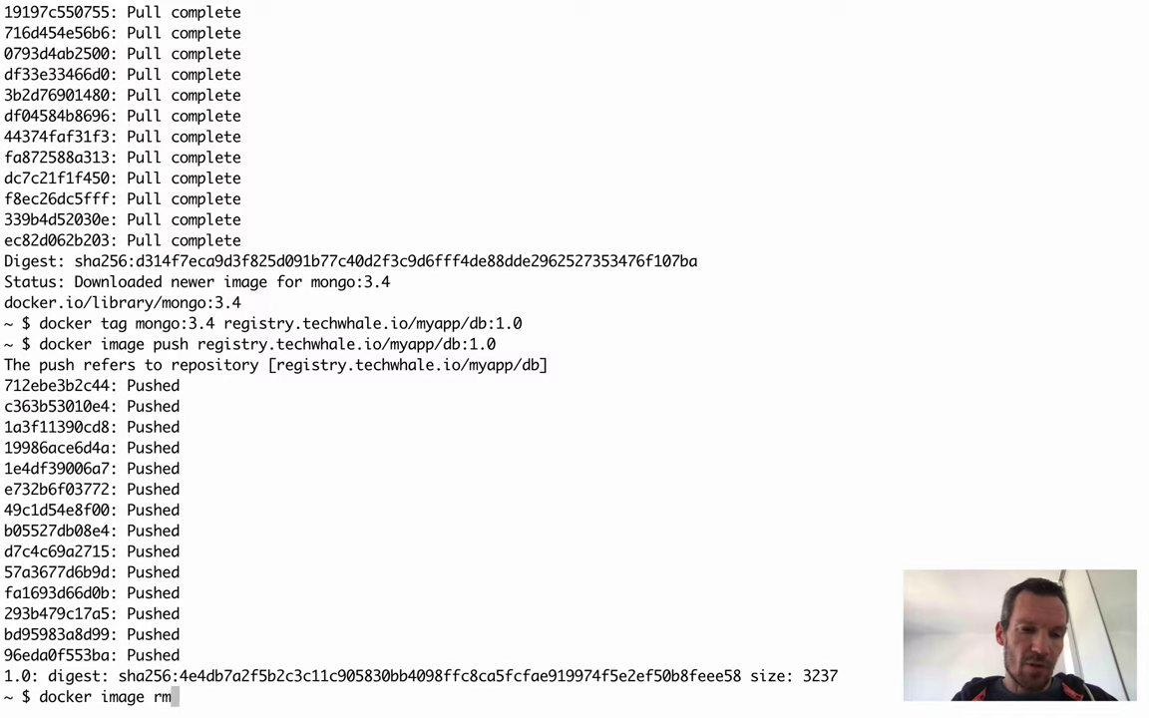
pyautogui.press('BackSpace')
pyautogui.press('BackSpace')
pyautogui.press('BackSpace')
pyautogui.write('go:3.4')
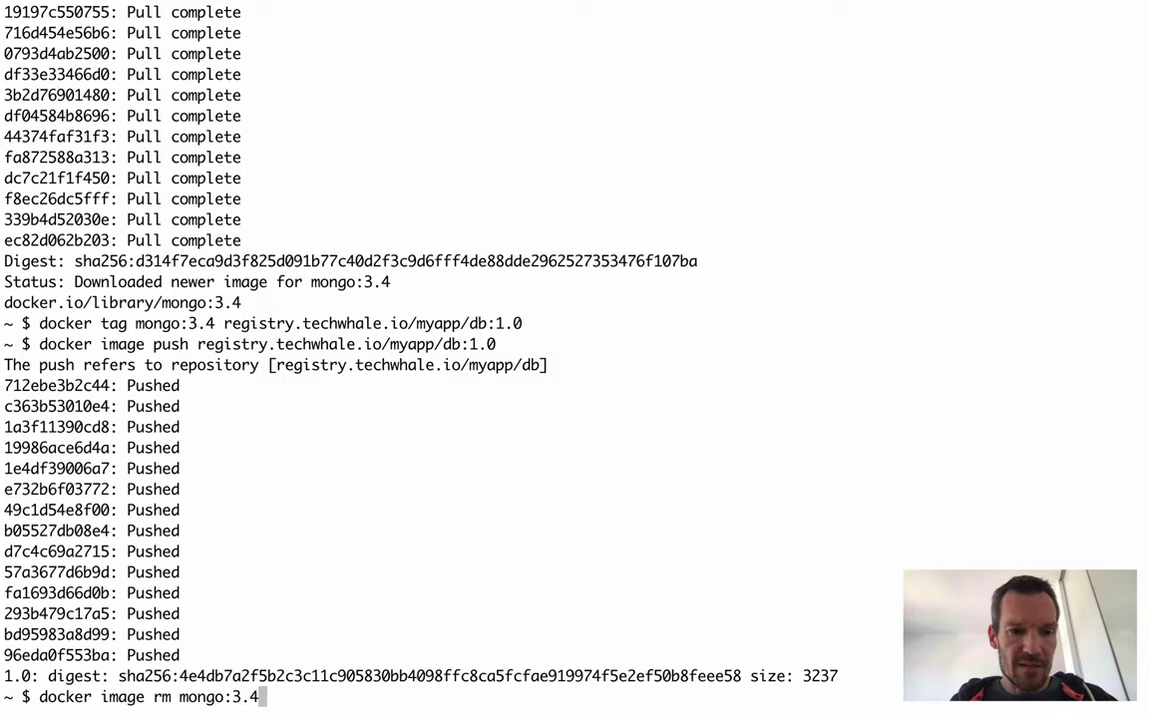
pyautogui.press('Return')
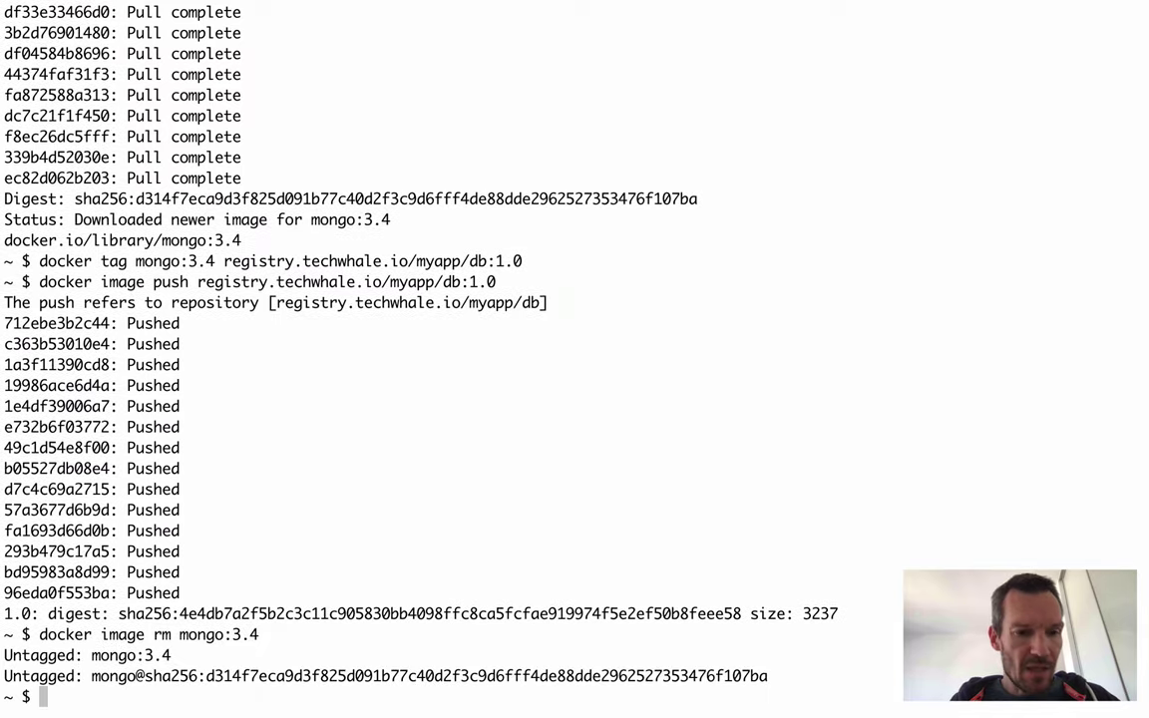
# Remove the local image registry.techwhale.io/myapp/db:1.0 with docker image rm
pyautogui.press('Up')
pyautogui.press('BackSpace')
pyautogui.press('BackSpace')
pyautogui.press('BackSpace')
pyautogui.press('BackSpace')
pyautogui.press('BackSpace')
pyautogui.press('BackSpace')
pyautogui.press('BackSpace')
pyautogui.press('BackSpace')
pyautogui.press('BackSpace')
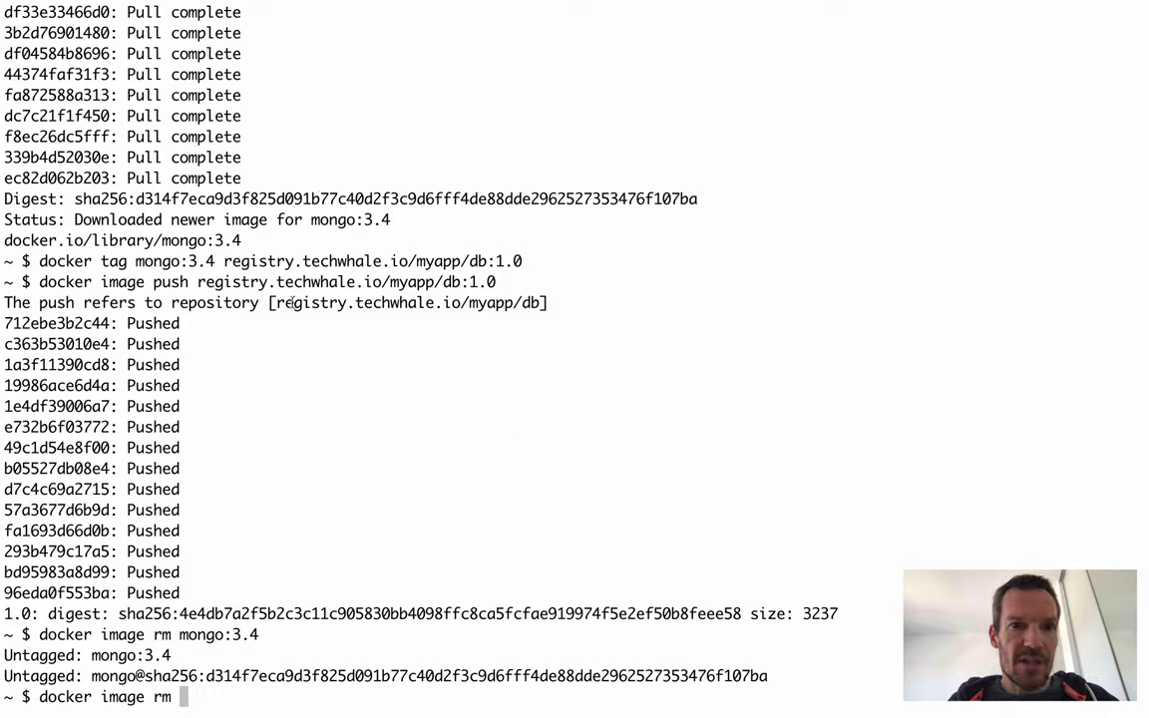
pyautogui.moveTo(225, 261); pyautogui.dragTo(521, 259)
pyautogui.press('super+c')
pyautogui.click(488, 543)
pyautogui.press('super+v')
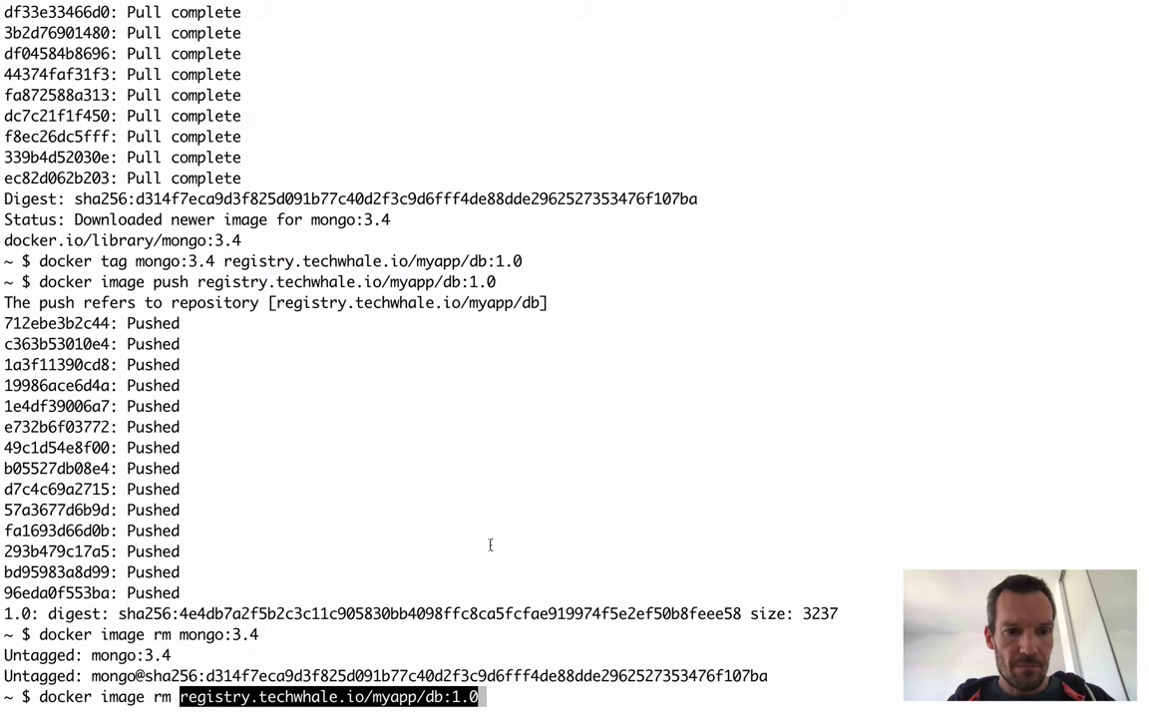
pyautogui.press('Return')
# Clear the terminal and try to pull registry.techwhale.io/myapp/db:1.0 from the registry with docker image pull
pyautogui.write('clear')
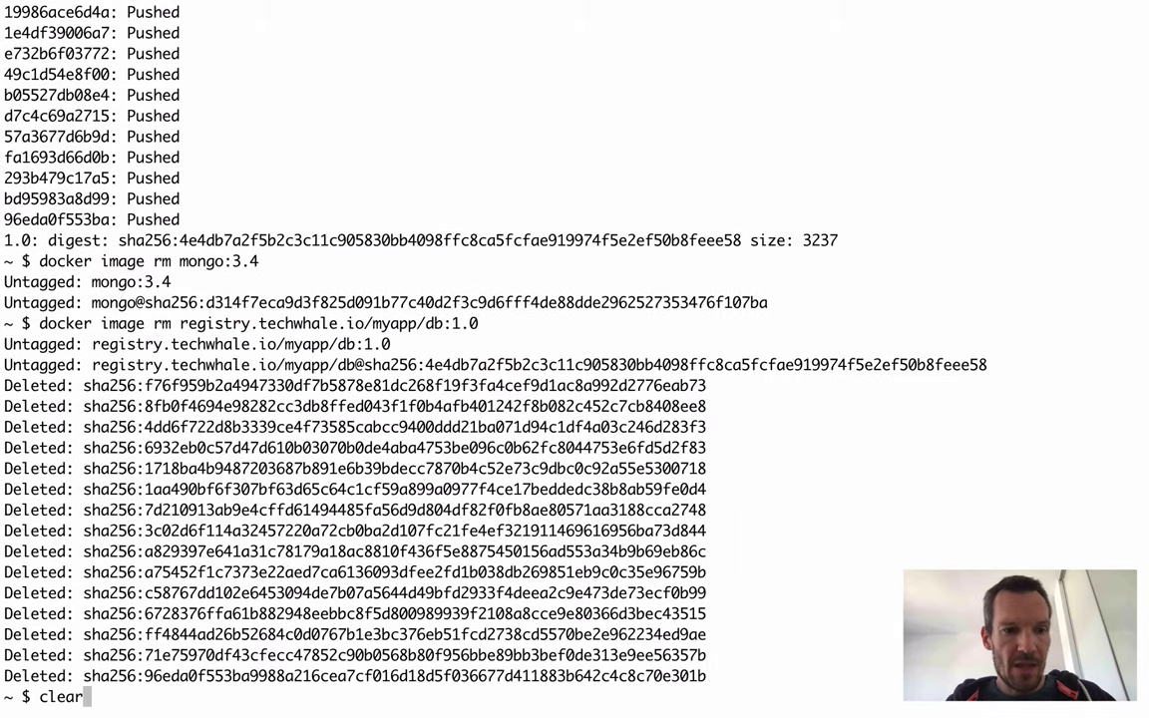
pyautogui.press('Return')
pyautogui.write('docker ')
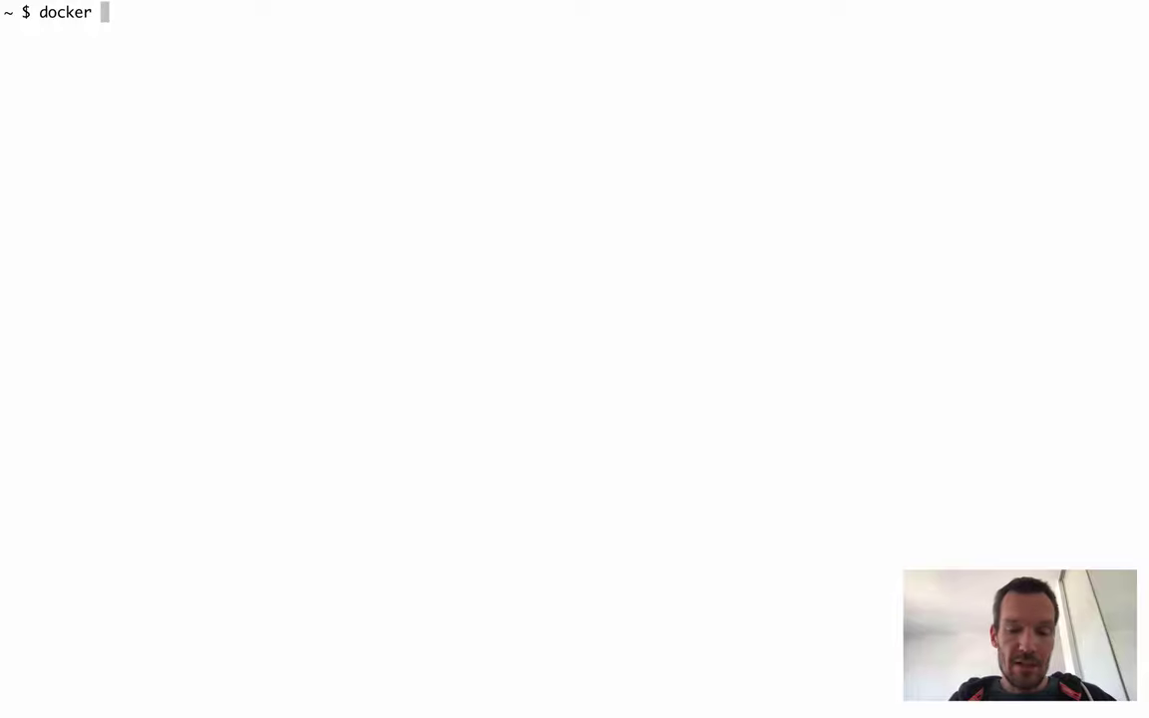
pyautogui.write('image pull')
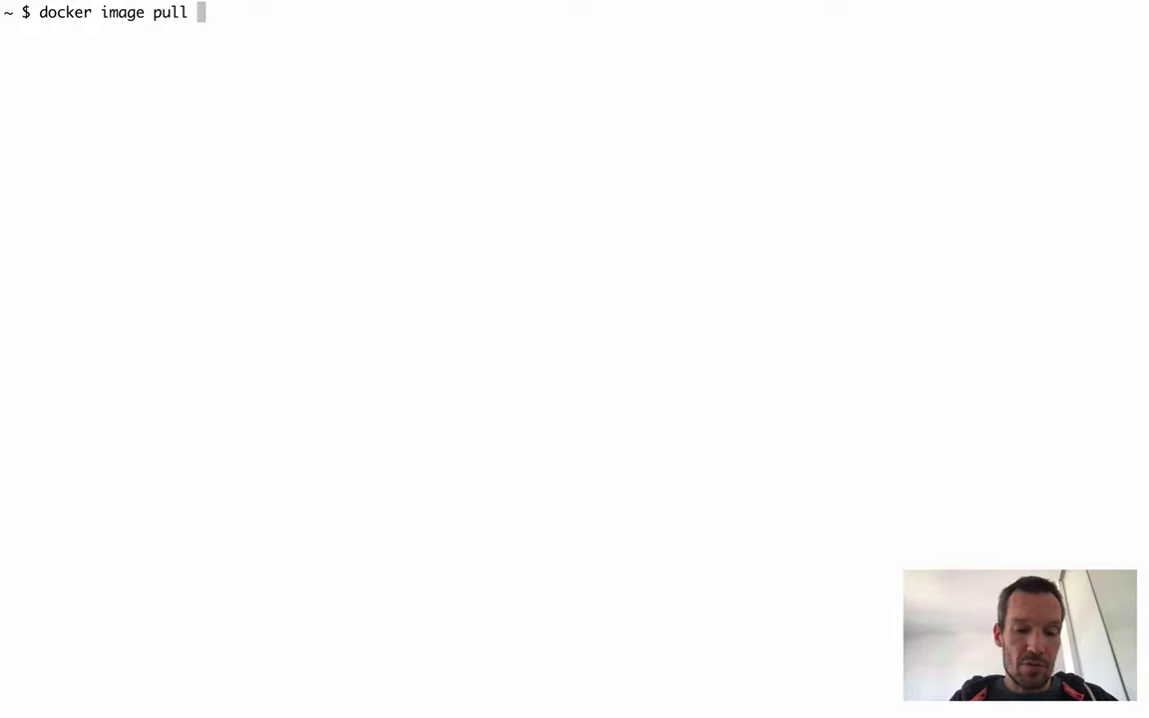
pyautogui.press('super+v')
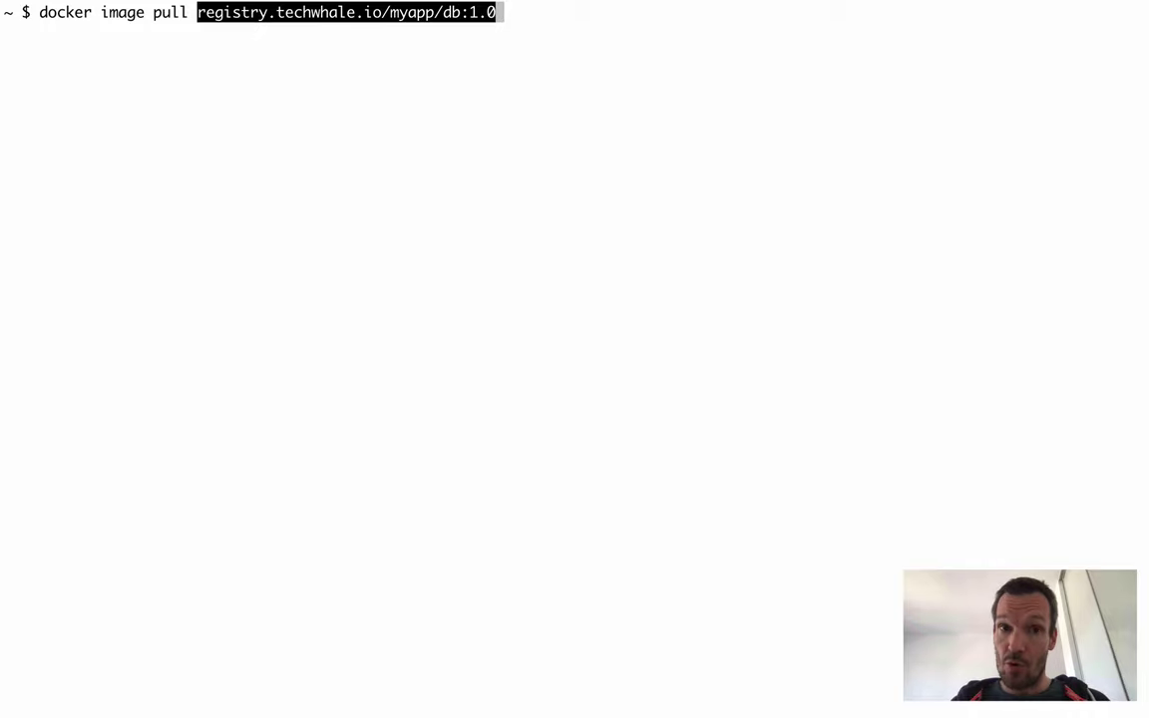
pyautogui.press('Return')
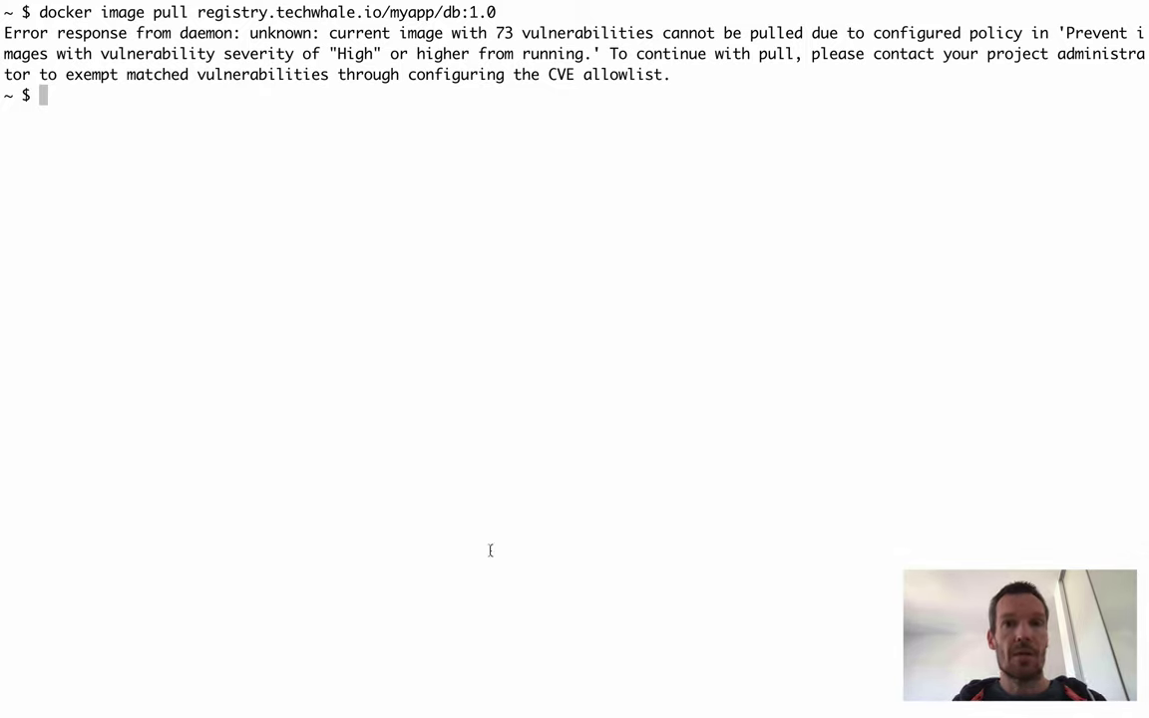
# Switch to Harbor in the browser and go back from the db repository to the list of all projects
pyautogui.hotkey('ctrl', 'Left')
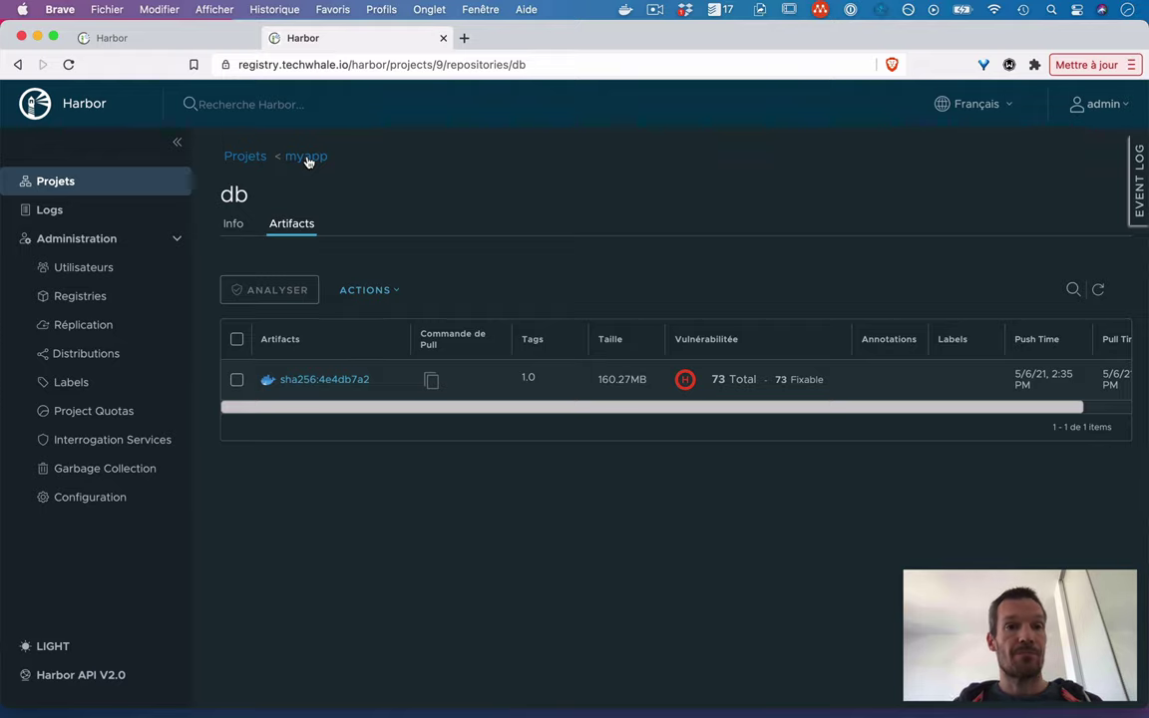
pyautogui.click(251, 159)
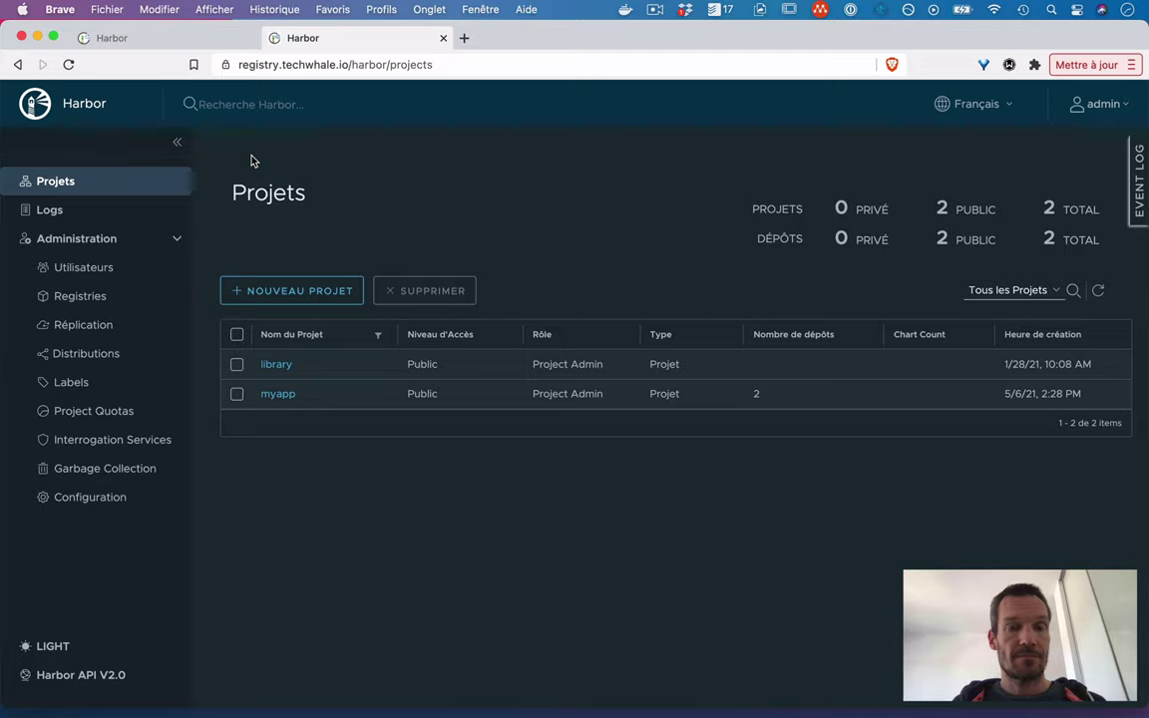